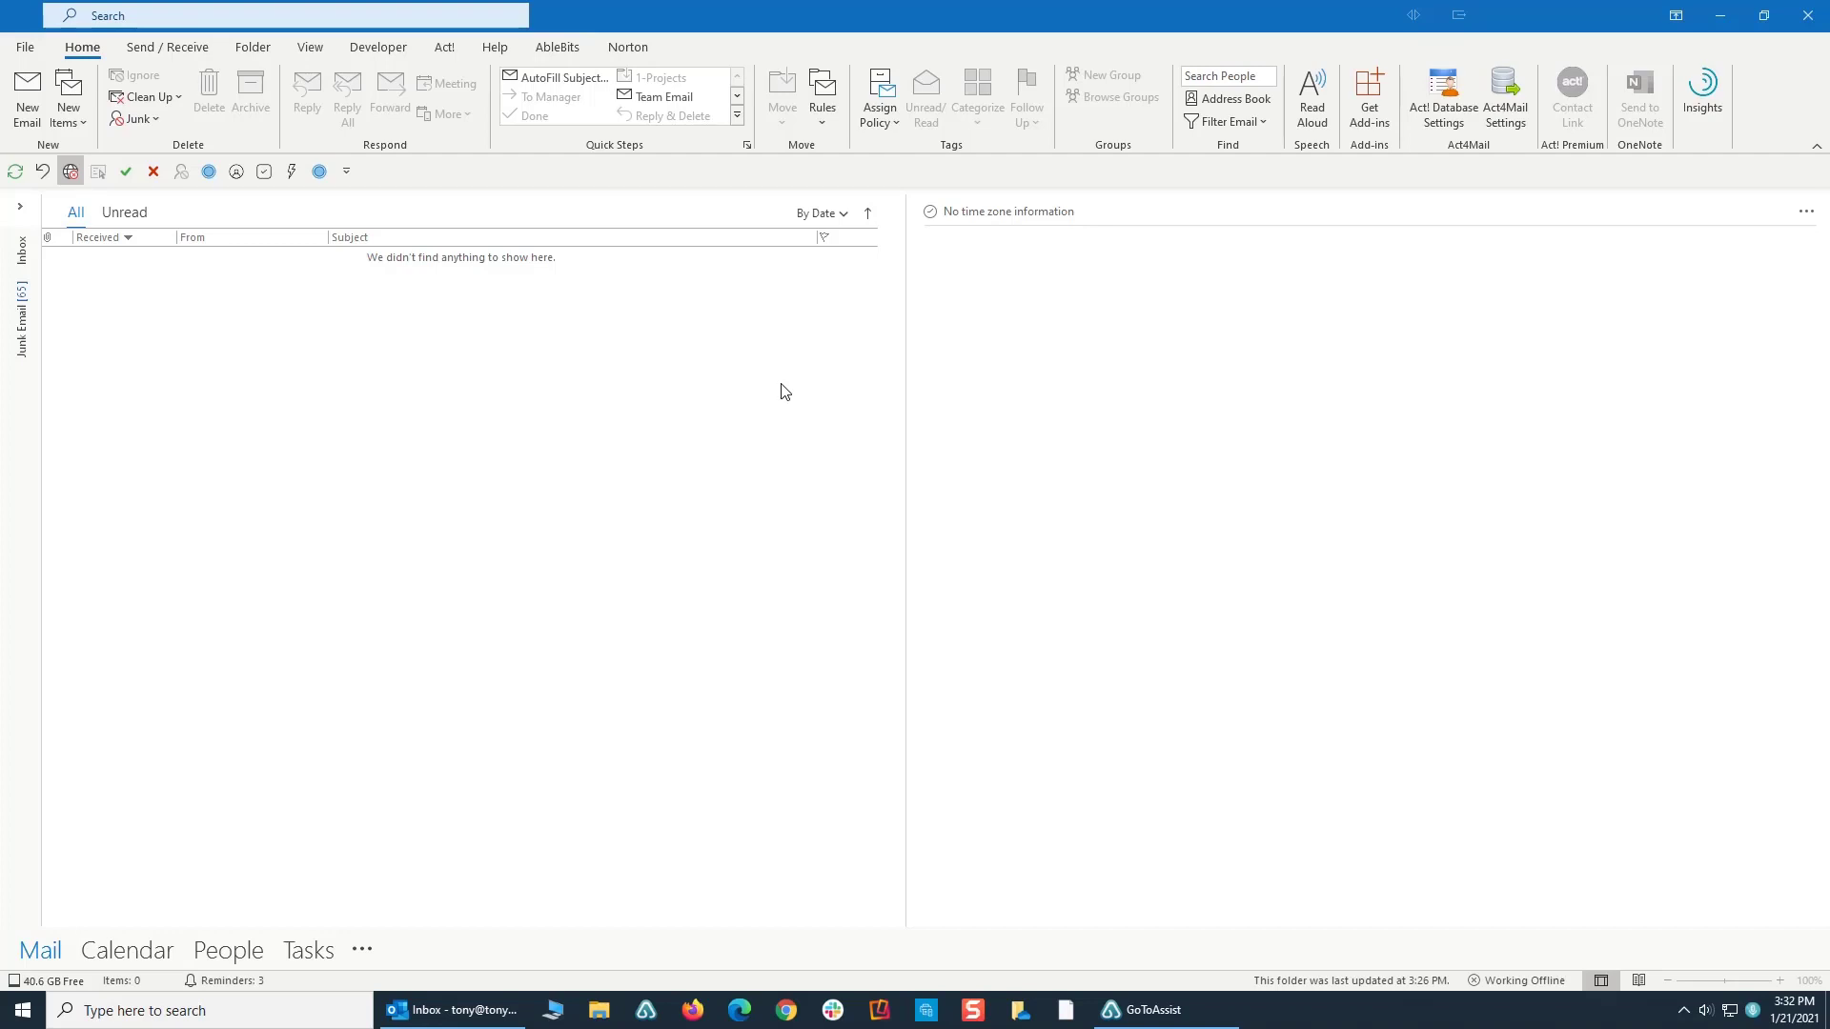
# - Create a new email message and start a new template from its Template Phrases pane
pyautogui.click(27, 101)
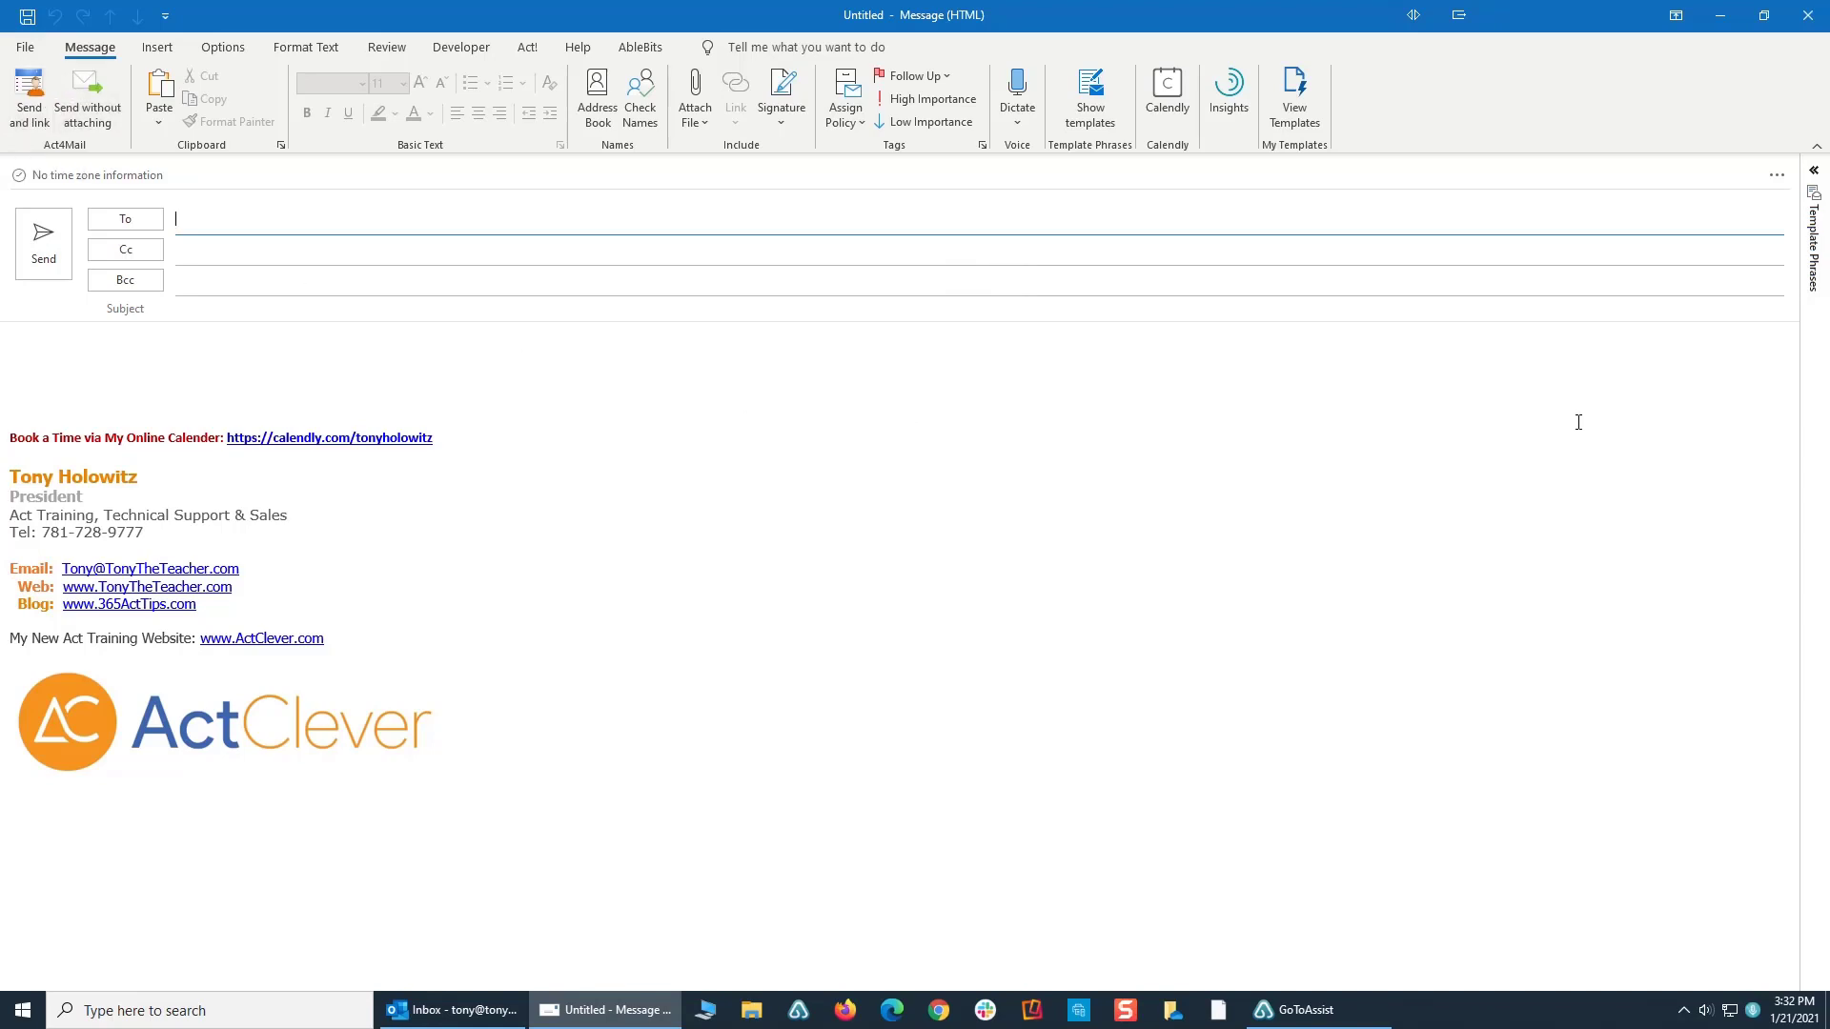
pyautogui.click(1815, 174)
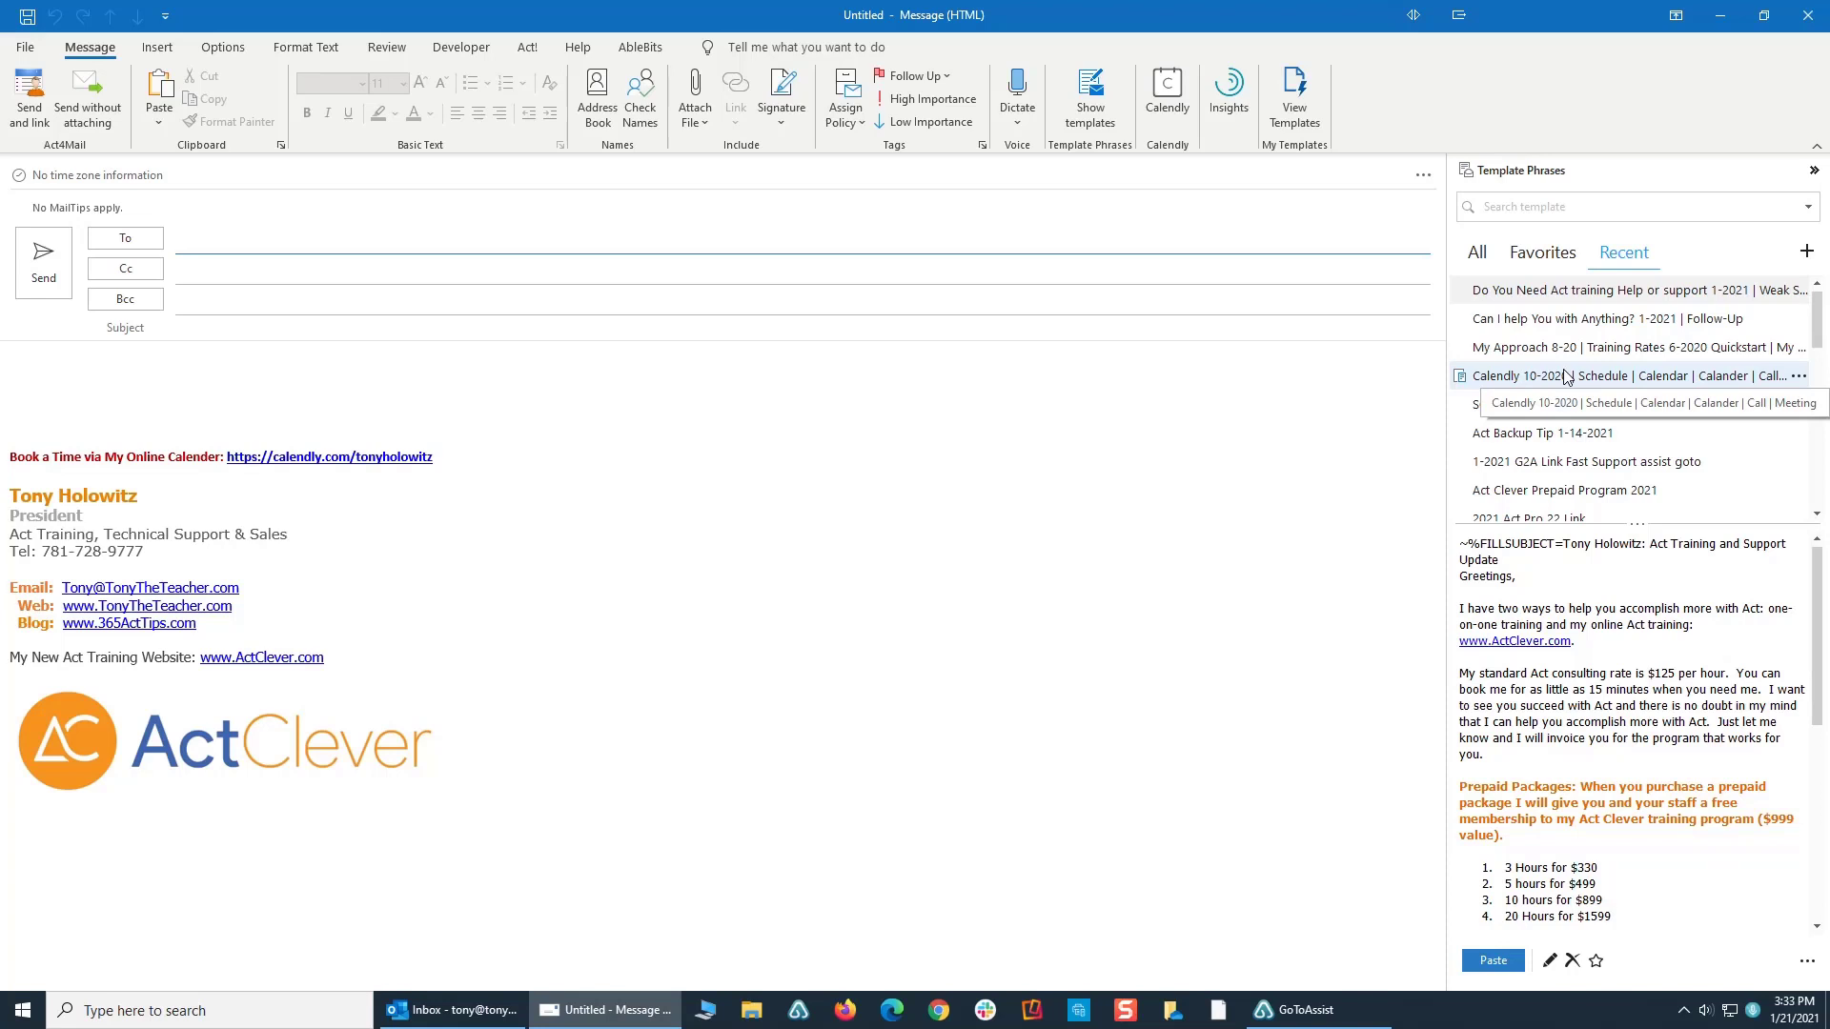
pyautogui.click(1807, 252)
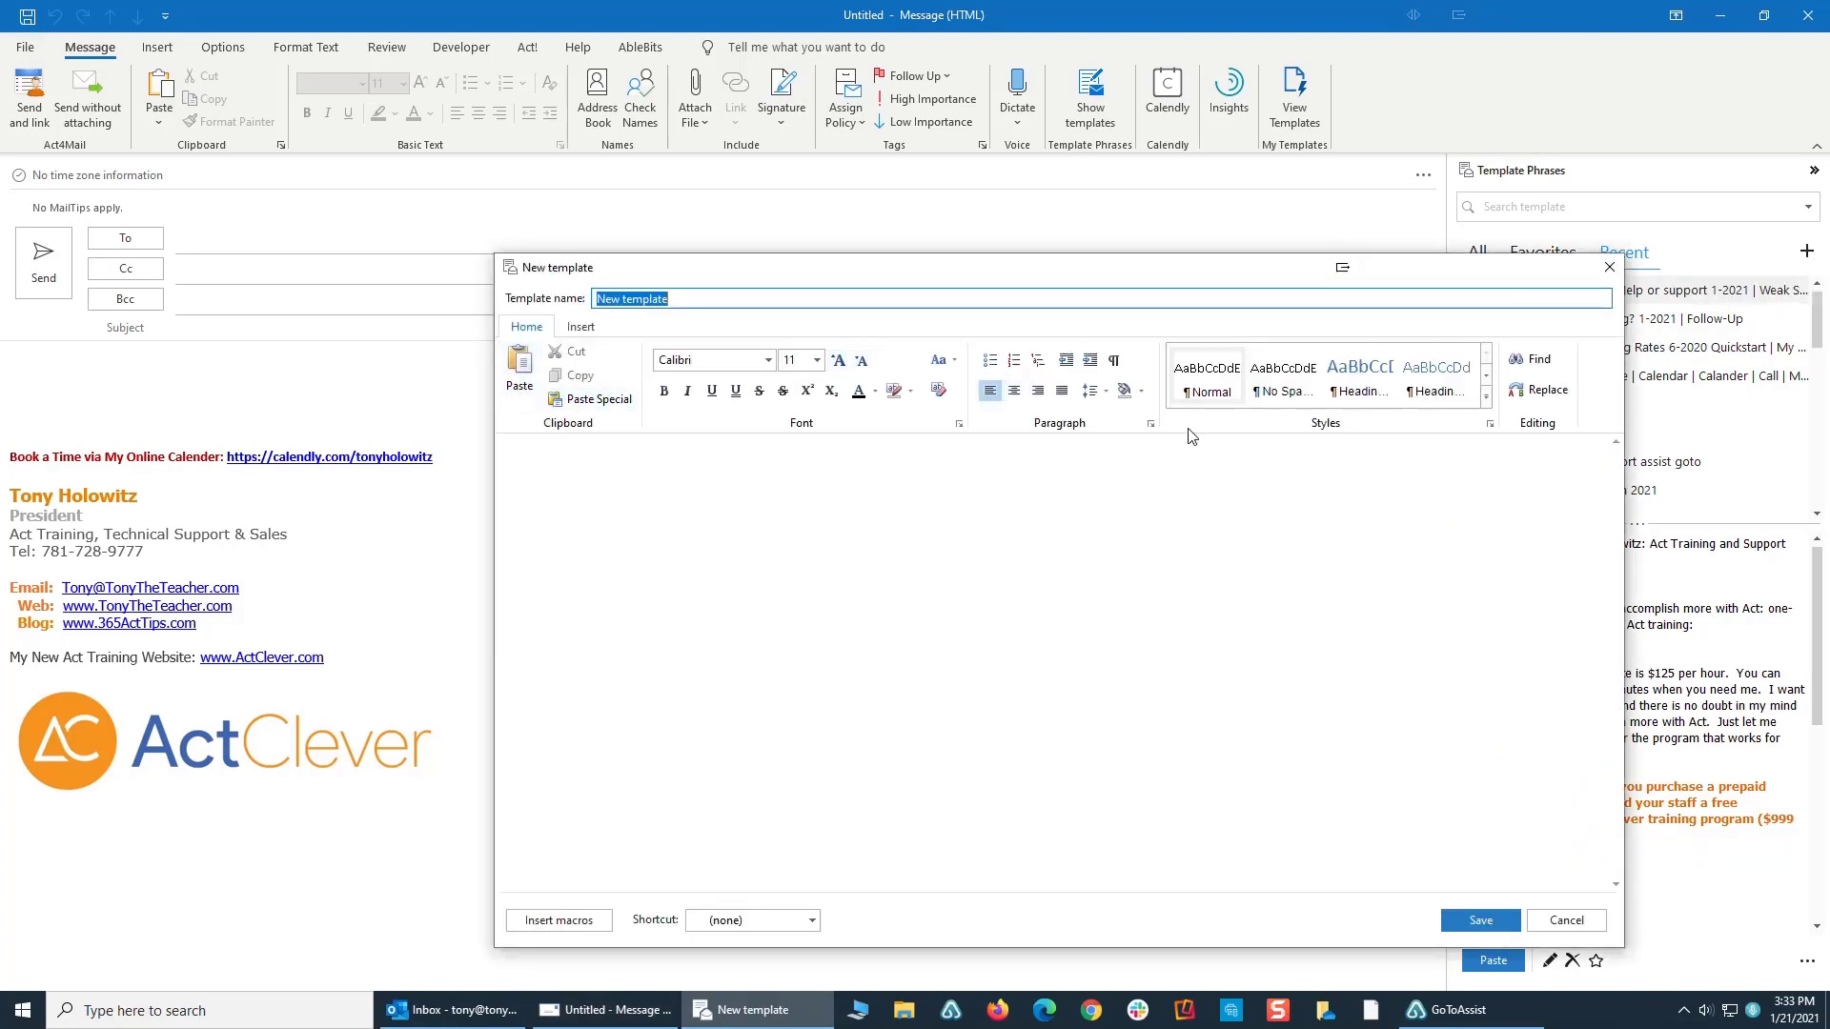
# - Name the template "Template Phrases by AbleBits", followed by the author's first name and "Vanilla", separated by vertical bars
pyautogui.write('Template Phrases by A')
pyautogui.write('bleBits')
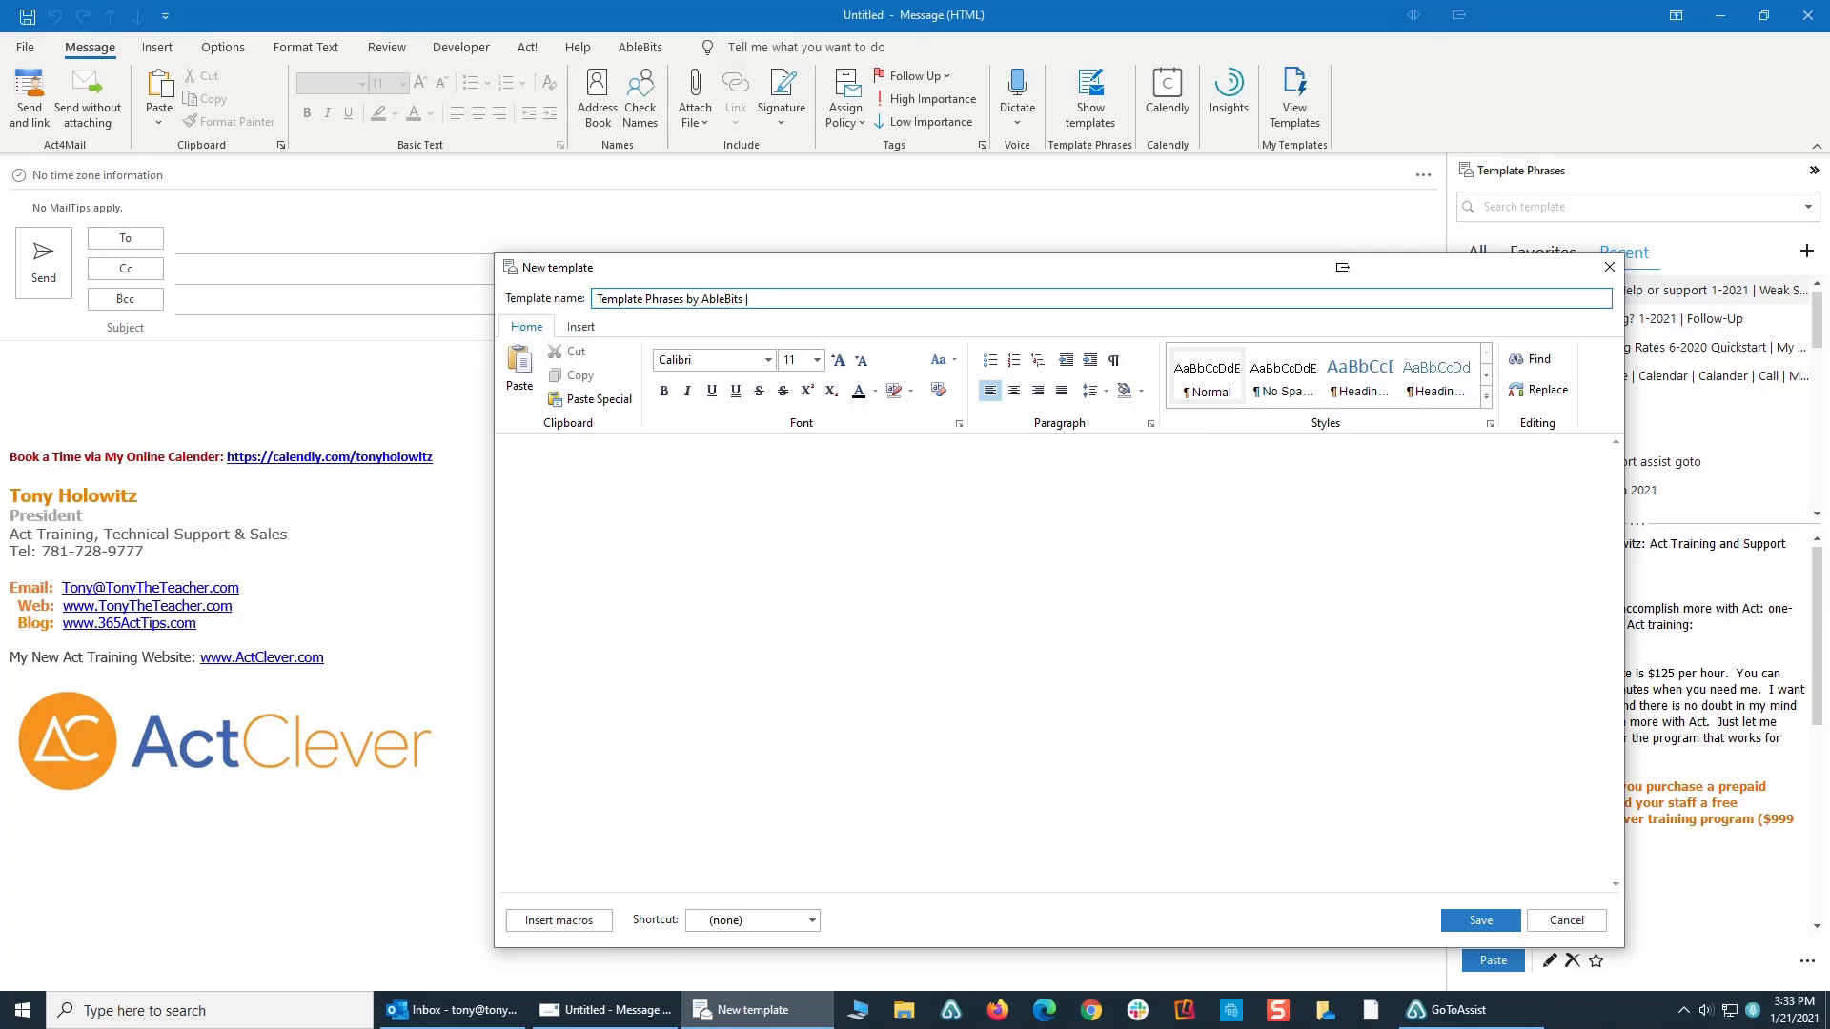
pyautogui.write(' | Tony | Vanilla')
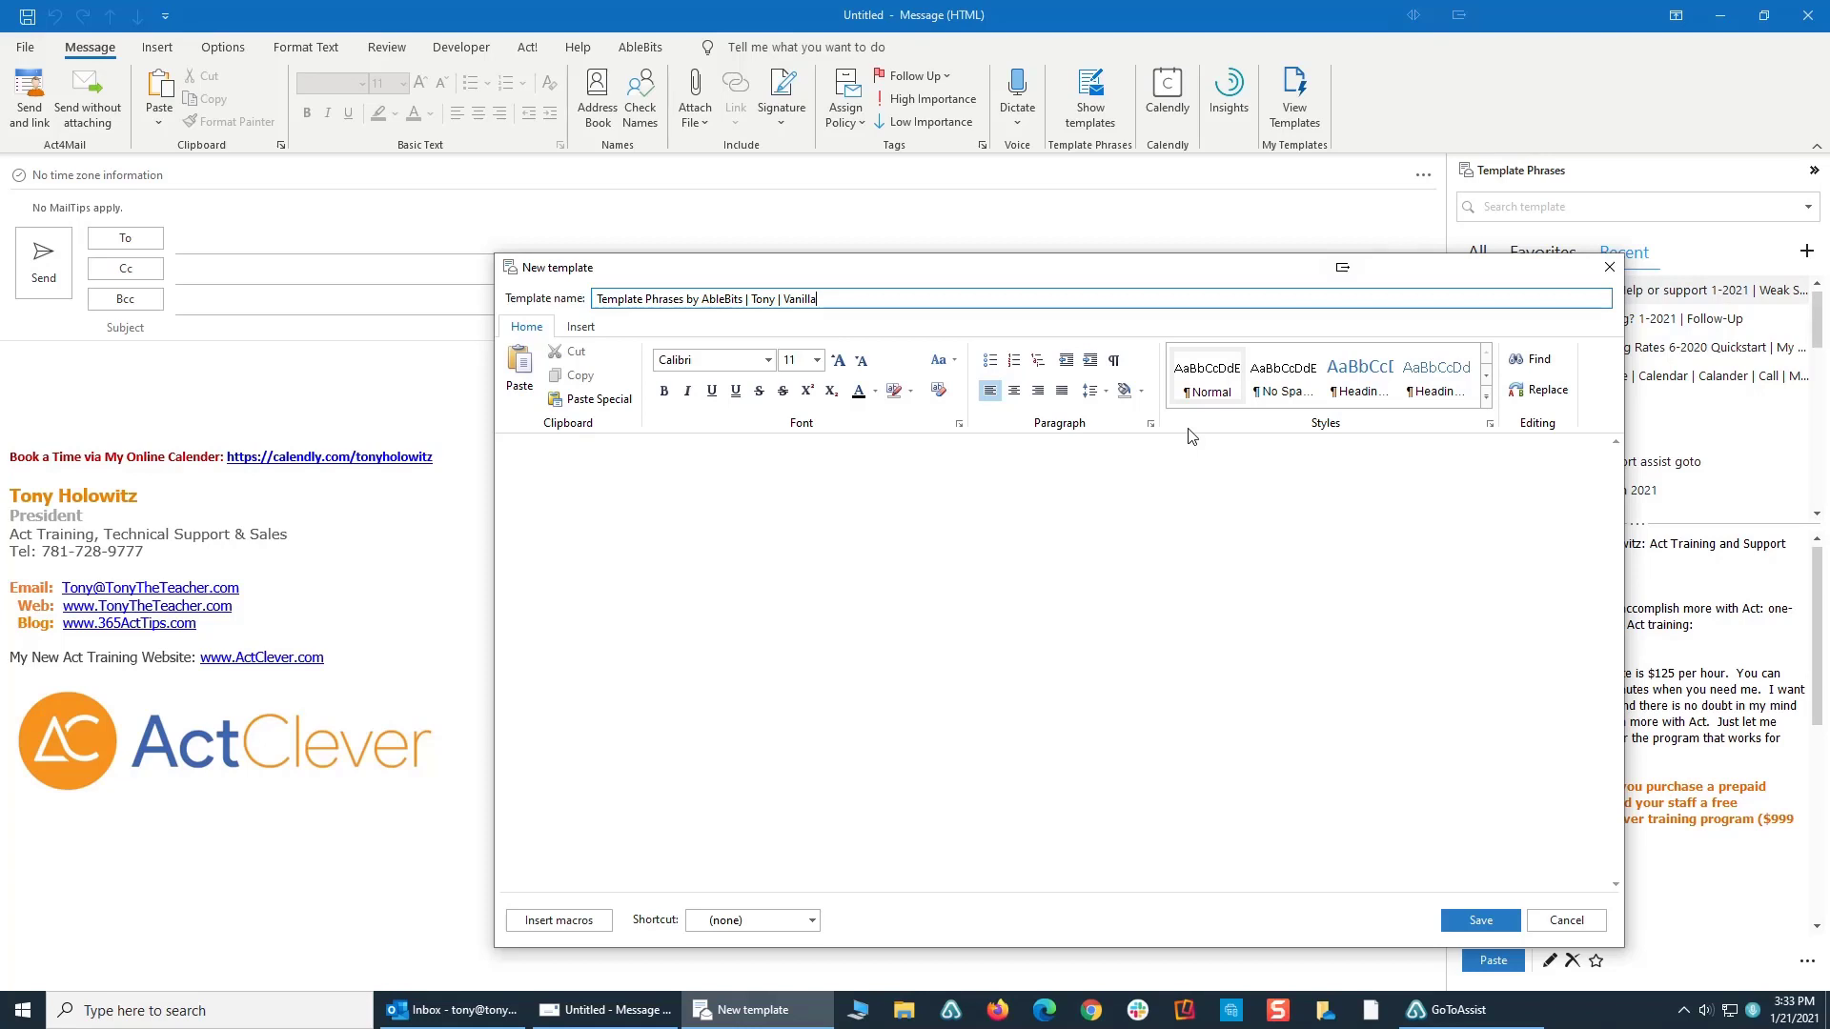
pyautogui.press('Tab')
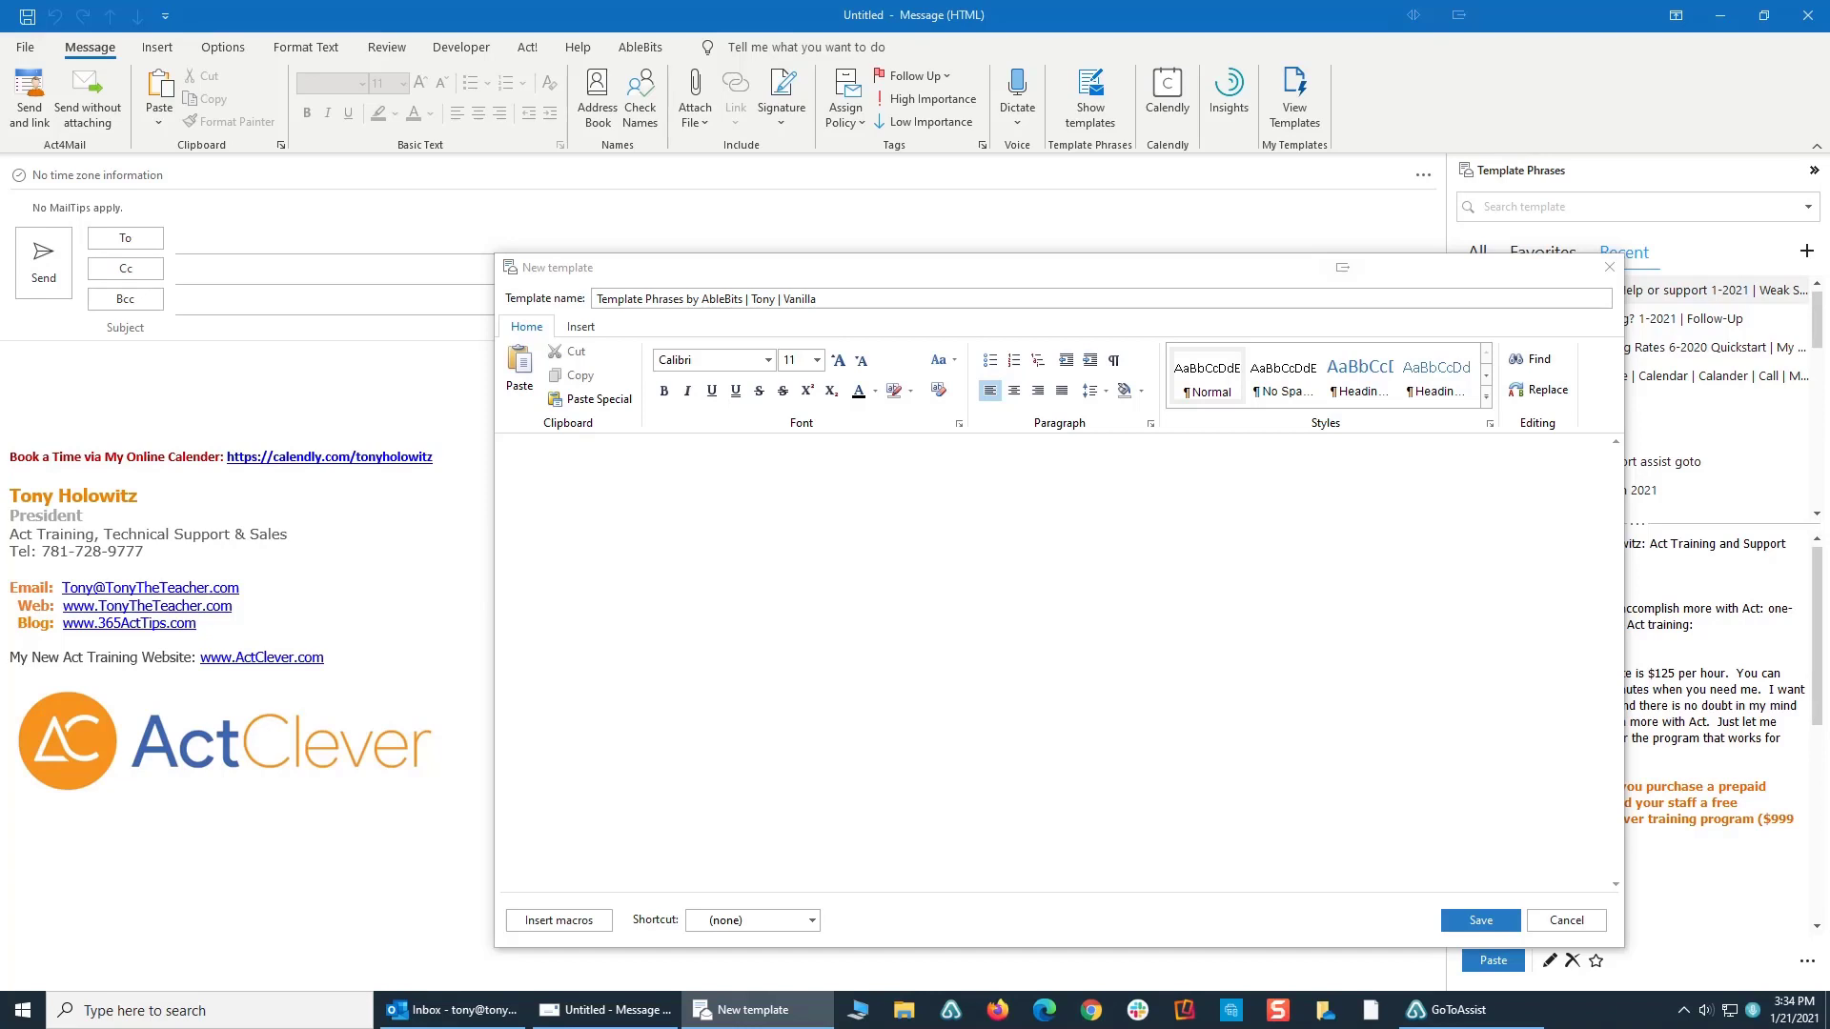
# - Paste the copied Bacon ipsum text into the template body and add the line "Greetings," above it
pyautogui.click(556, 466)
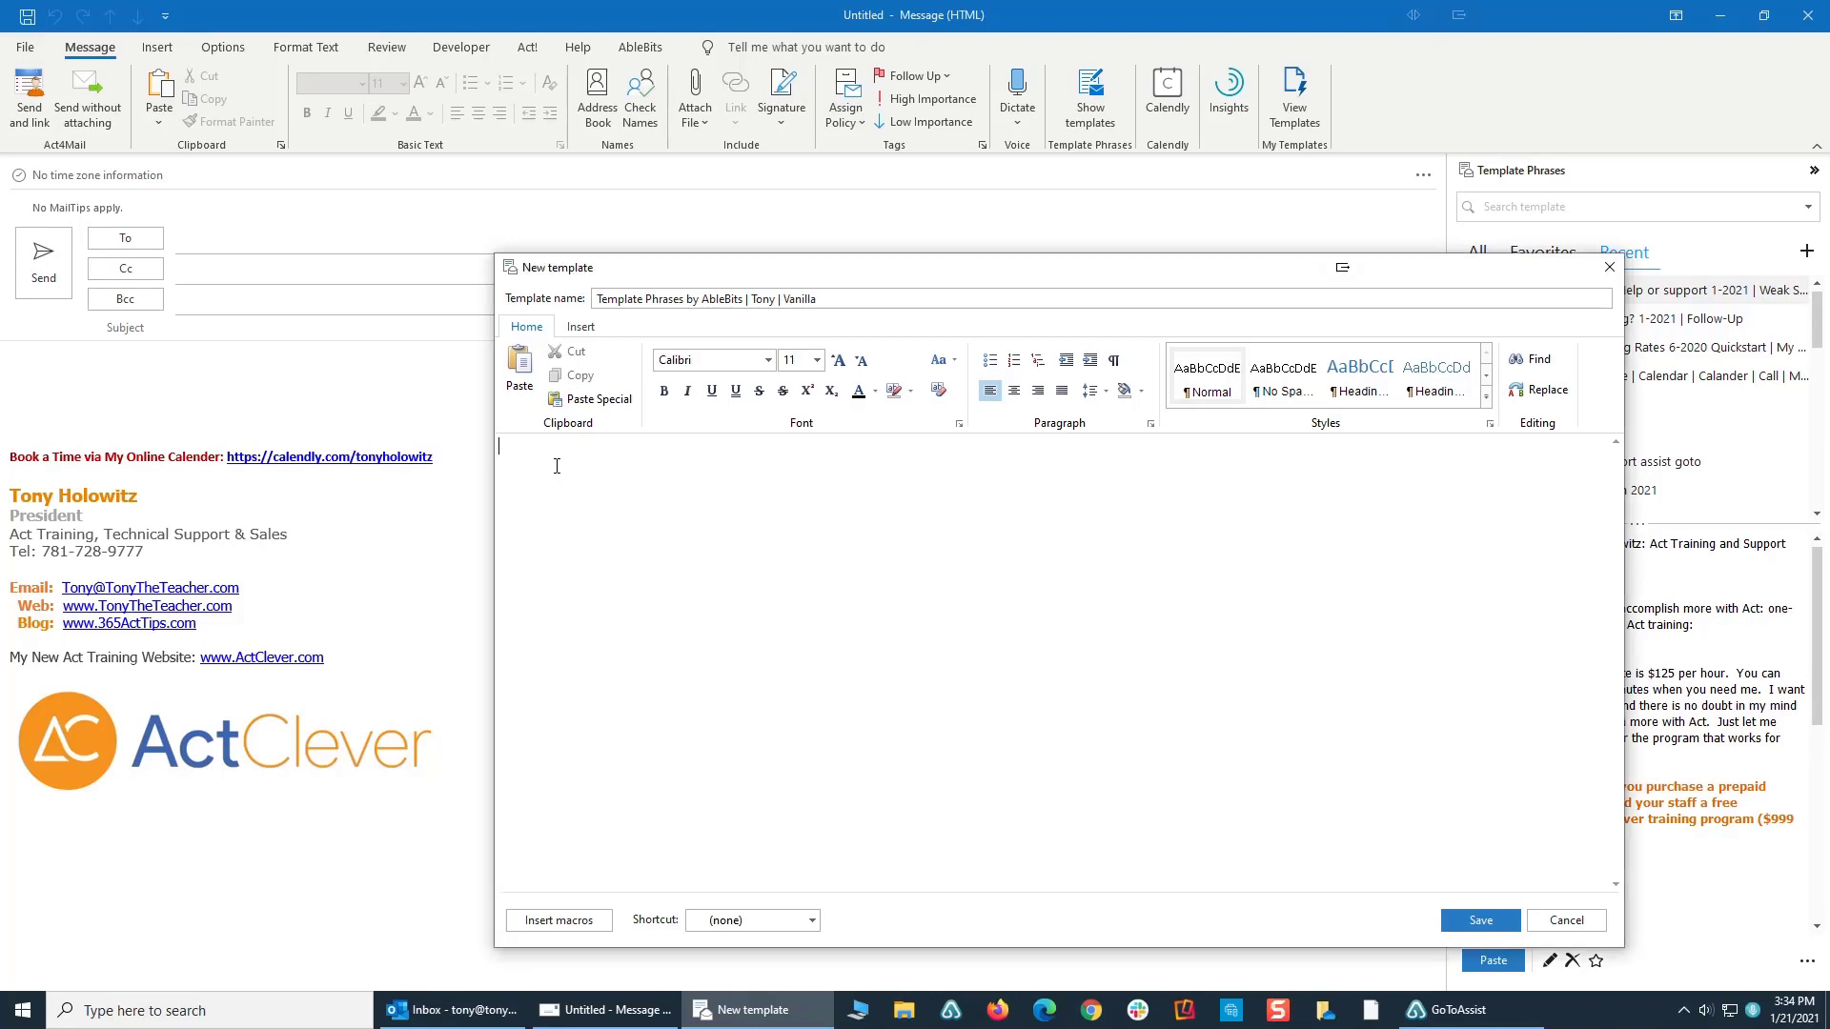
pyautogui.write('Bacon ipsum dolor amet pancetta pork loin capicola, hamburger ham corned beef beef ribs pig burgdoggen leberkas doner. Ham hock pork shankle chicken venison beef ribs, flank alcatra shoulder. Kielbasa ham hock boudin frankfurter burgdoggen, salami brisket leberkas ball tip filet mignon beef ribs drumstick. Prosciutto tenderloin pork spare ribs, t-bone short loin beef ribs capicola shank kevin shoulder kielbasa. Capicola jowl rump pork, flank beef ribs ham hock frankfurter swine porchetta. Ground round tri-tip turkey shankle burgdoggen tongue meatloaf prosciutto chicken ham corned beef short loin chuck jerky. Capicola burgdoggen ham hock, cow turducken shankle jerky cupim flank beef kielbasa. Does your lorem ipsum text long for something a little meatier? Give our generator a try… it’s tasty!')
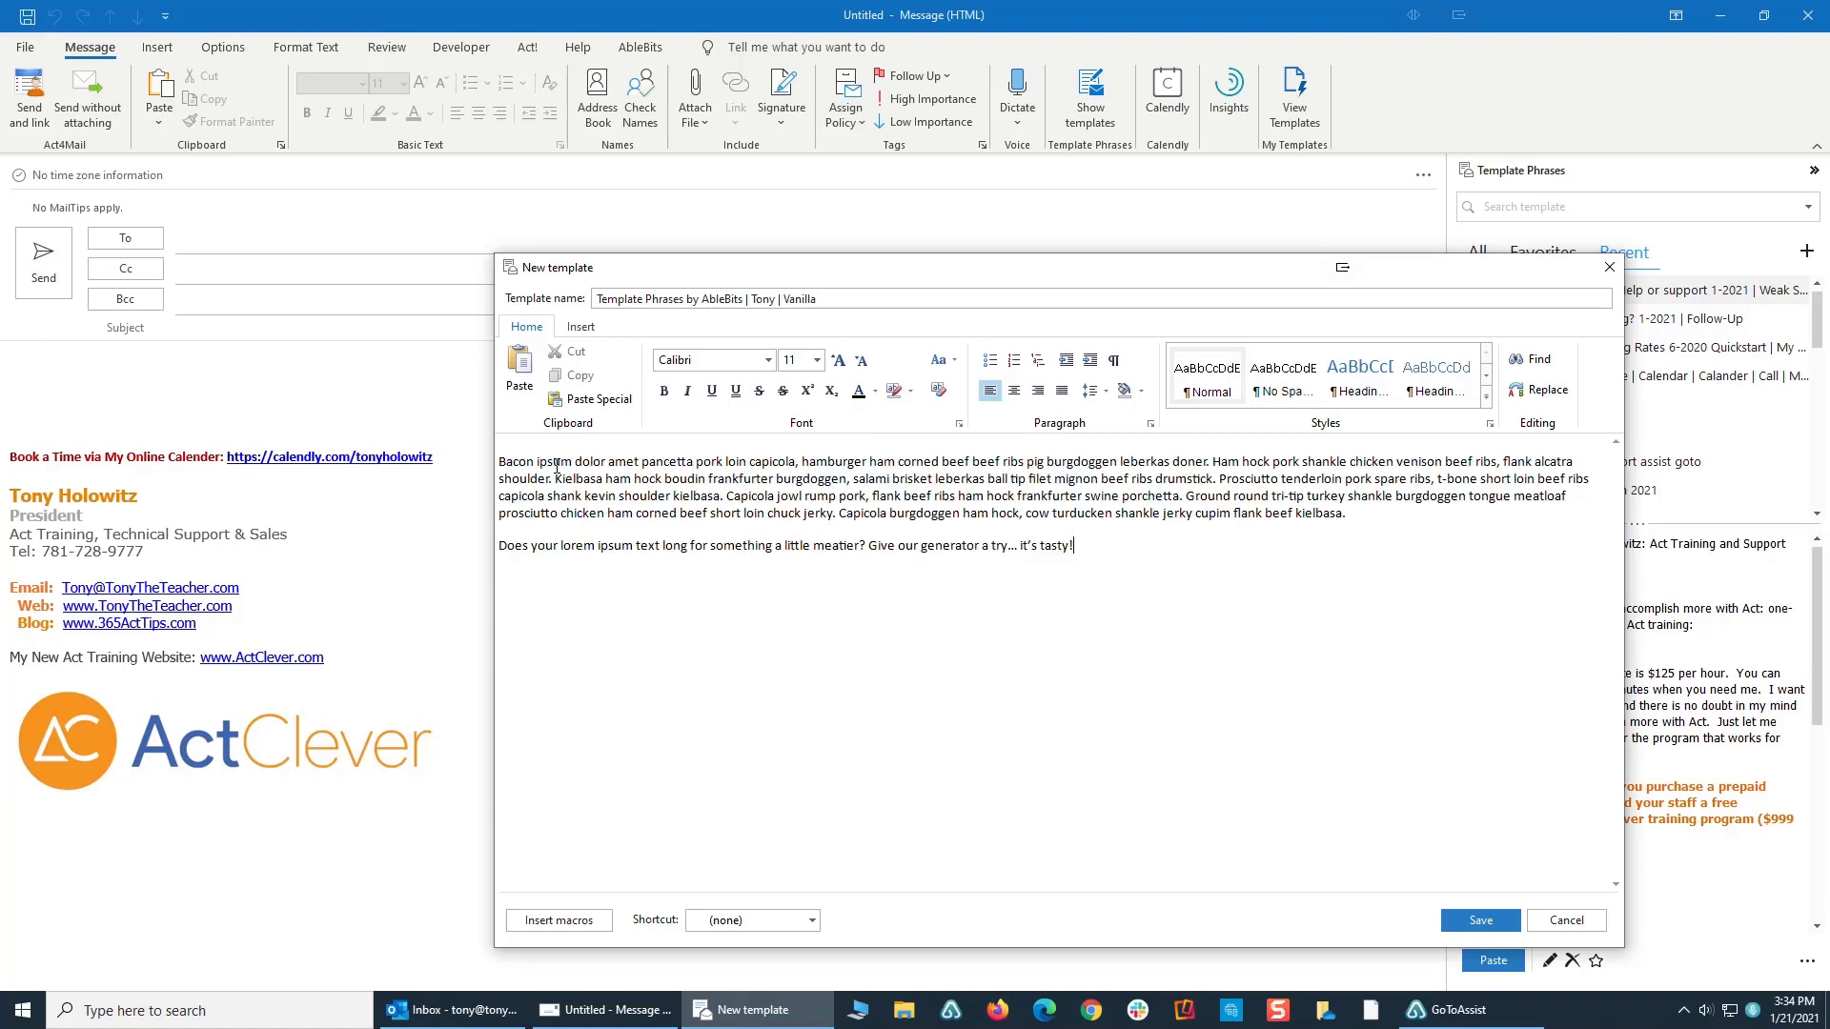
pyautogui.click(501, 462)
pyautogui.press('Return')
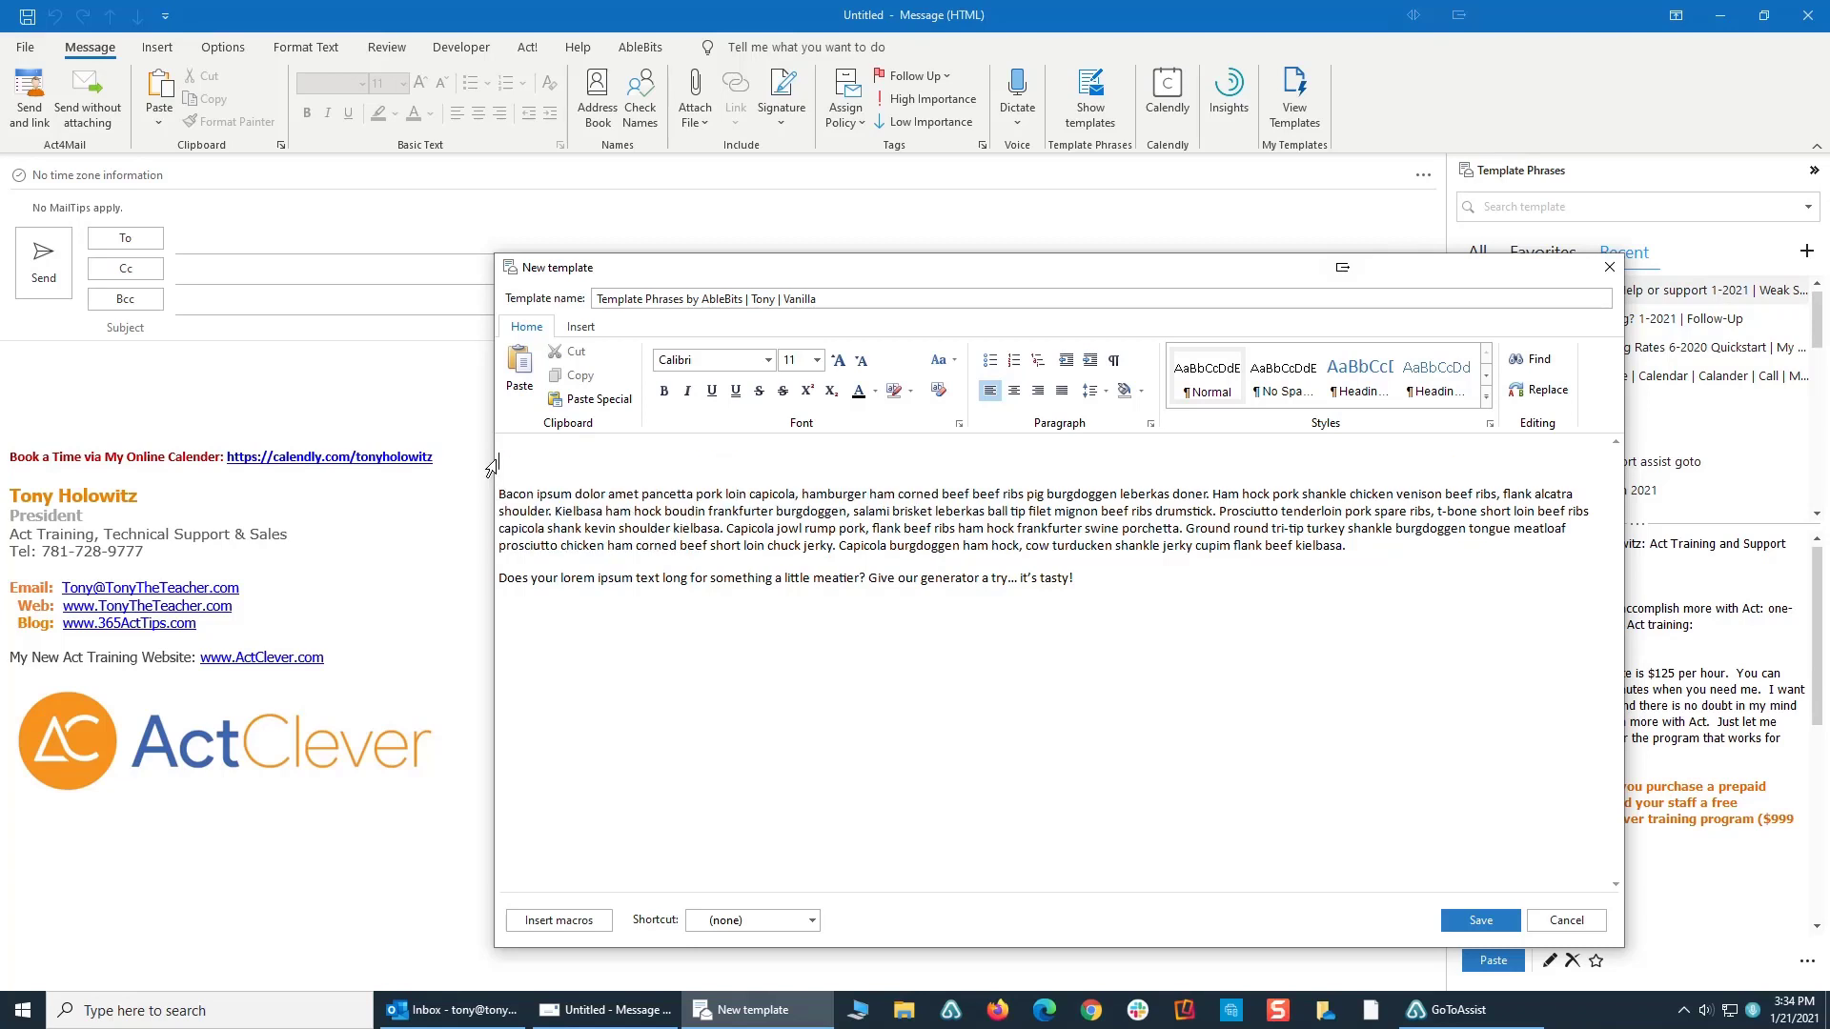
pyautogui.write('Gree ')
pyautogui.write('ings,')
# - Insert the ~%FILLSUBJECT= macro into the template and move it to its own line above the greeting
pyautogui.click(530, 459)
pyautogui.click(551, 923)
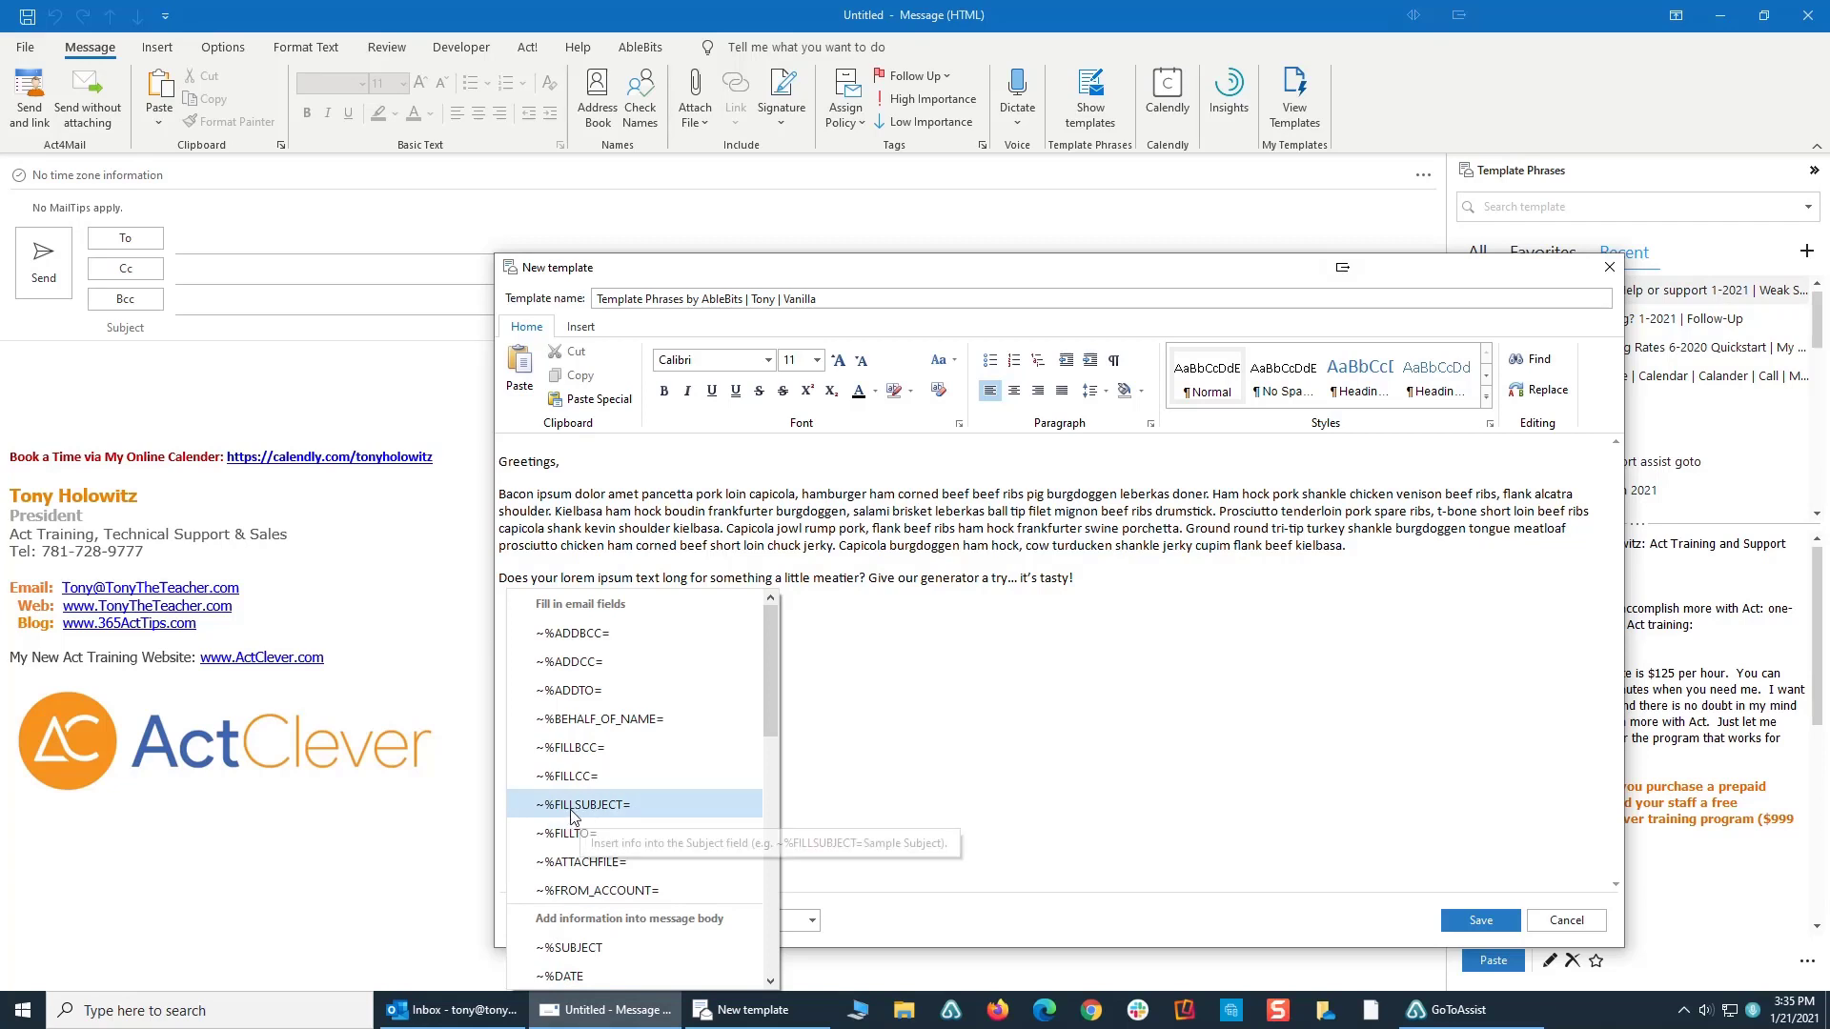
pyautogui.scroll(-4, 579, 726)
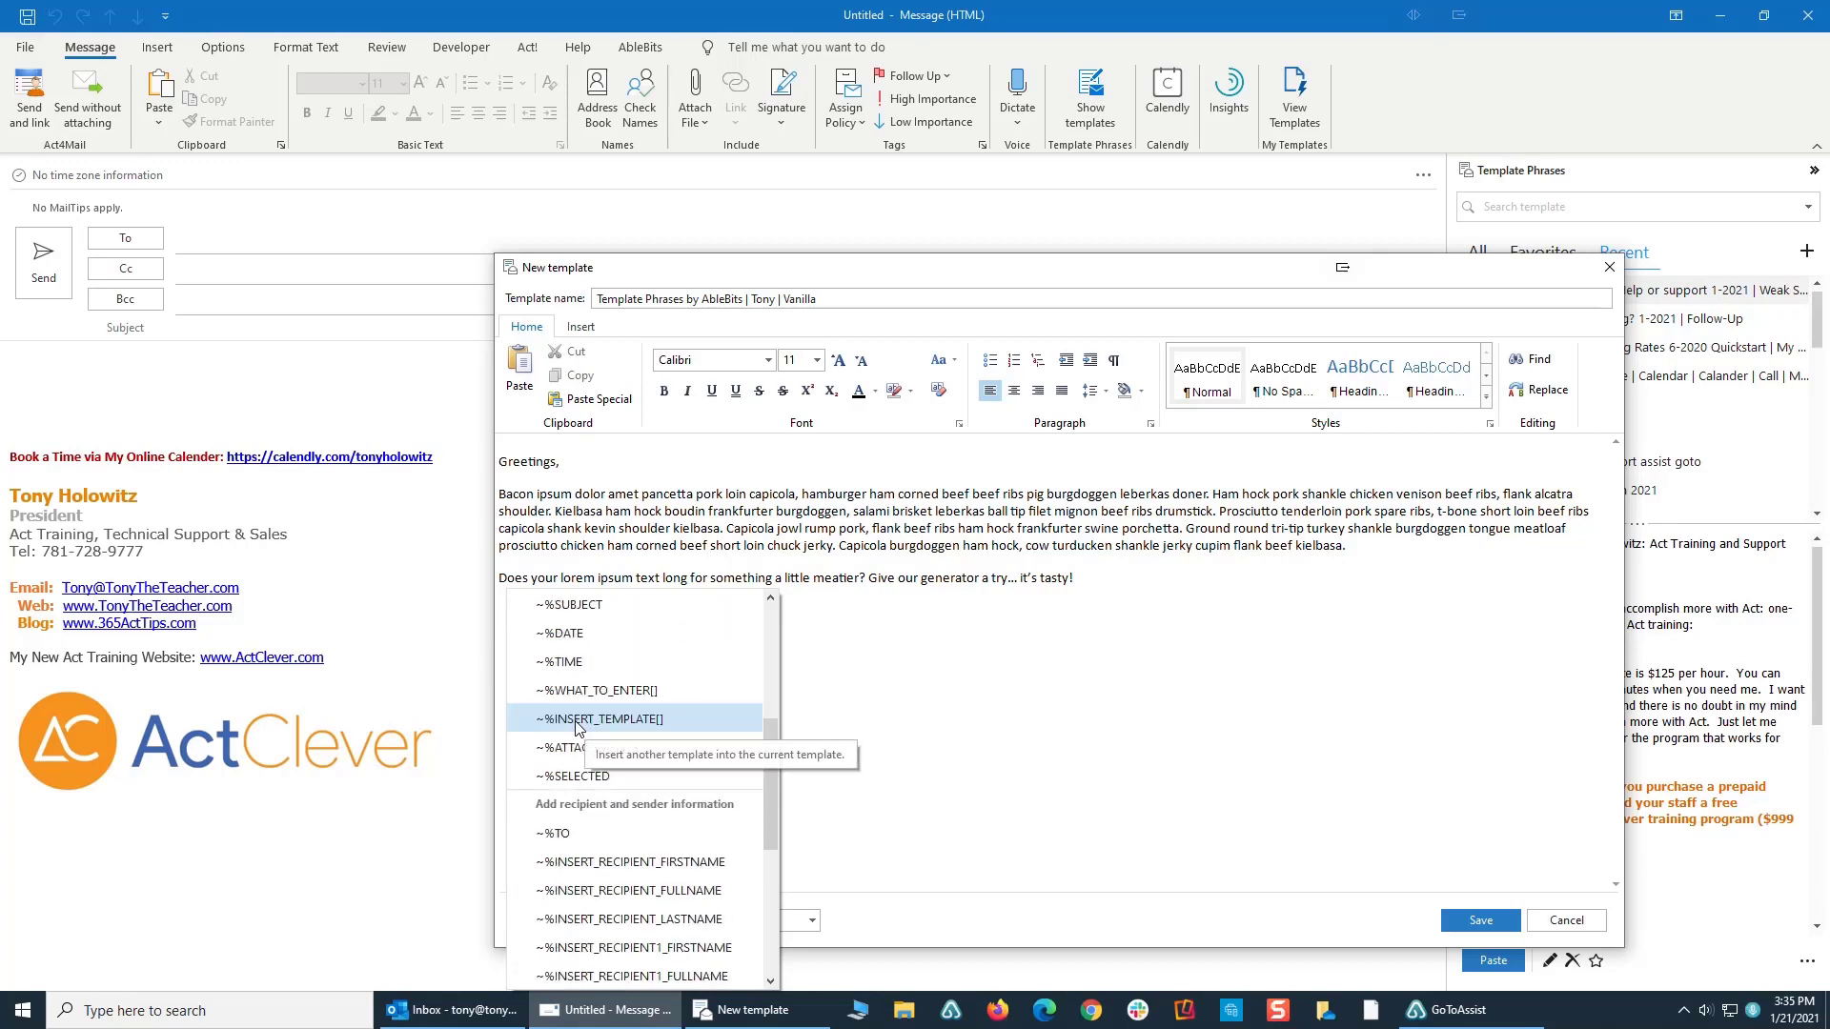
pyautogui.scroll(4, 580, 728)
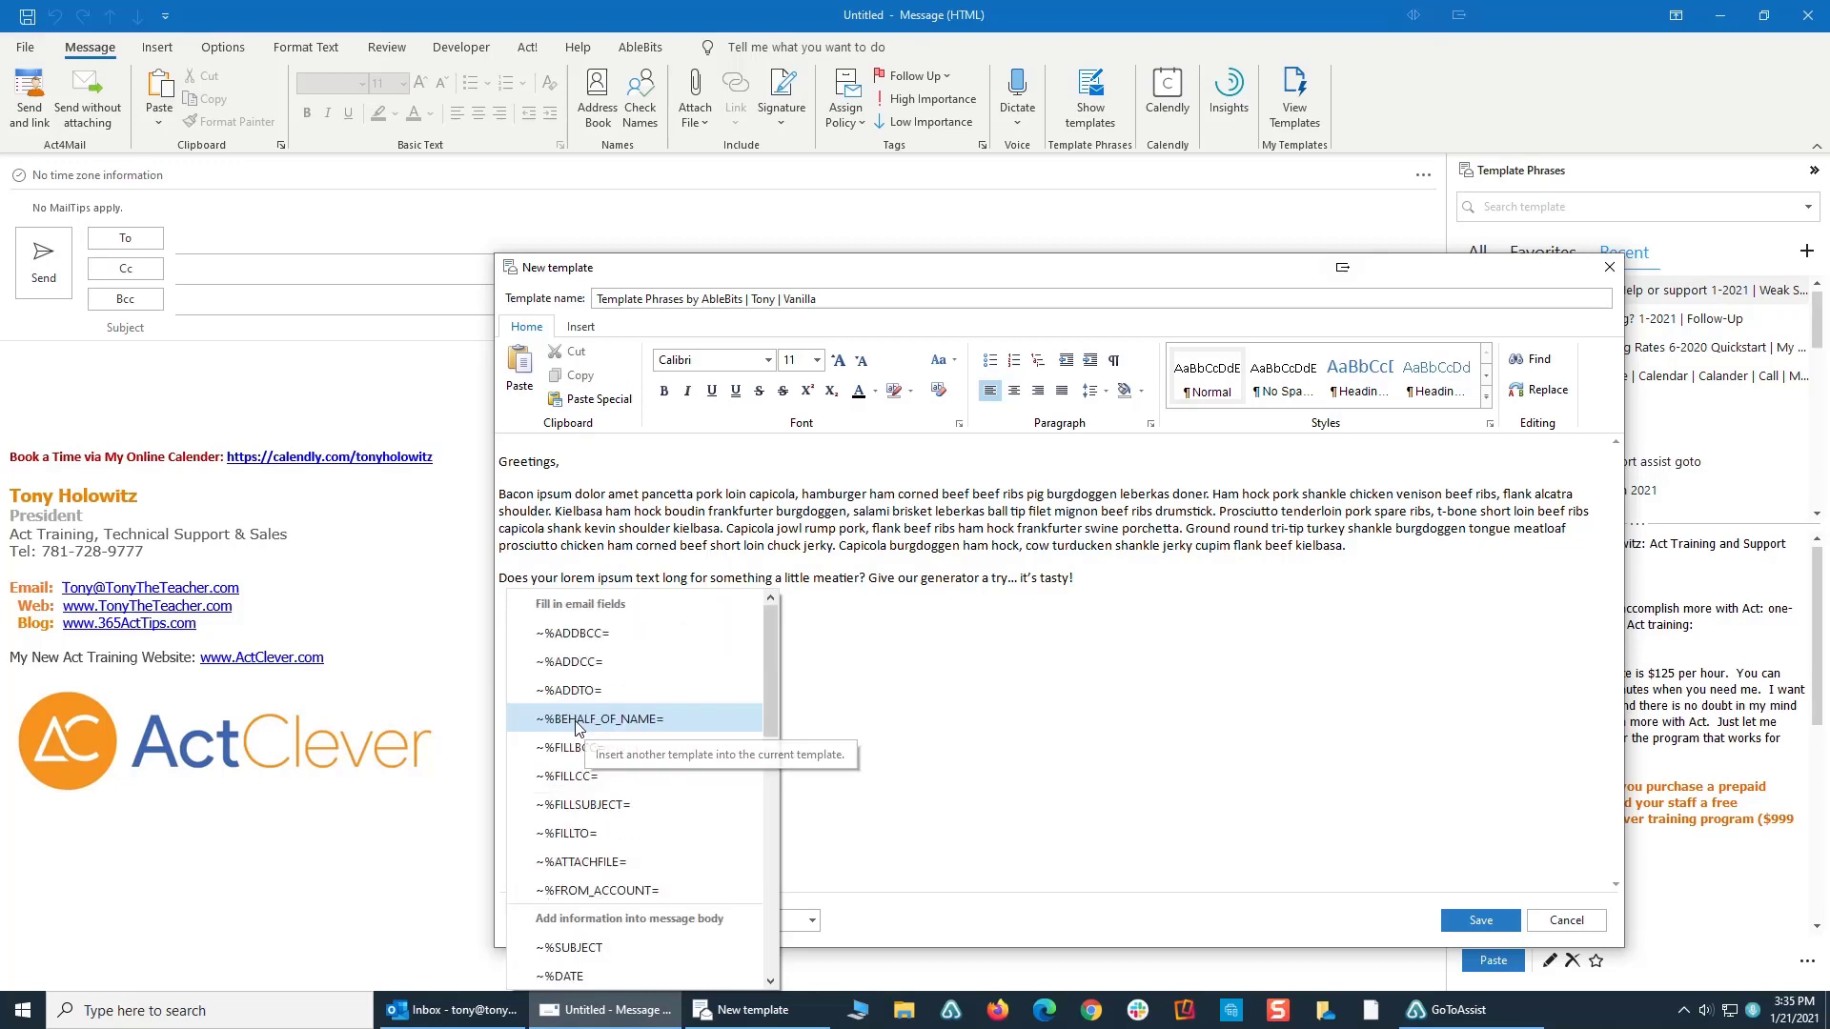
pyautogui.click(575, 805)
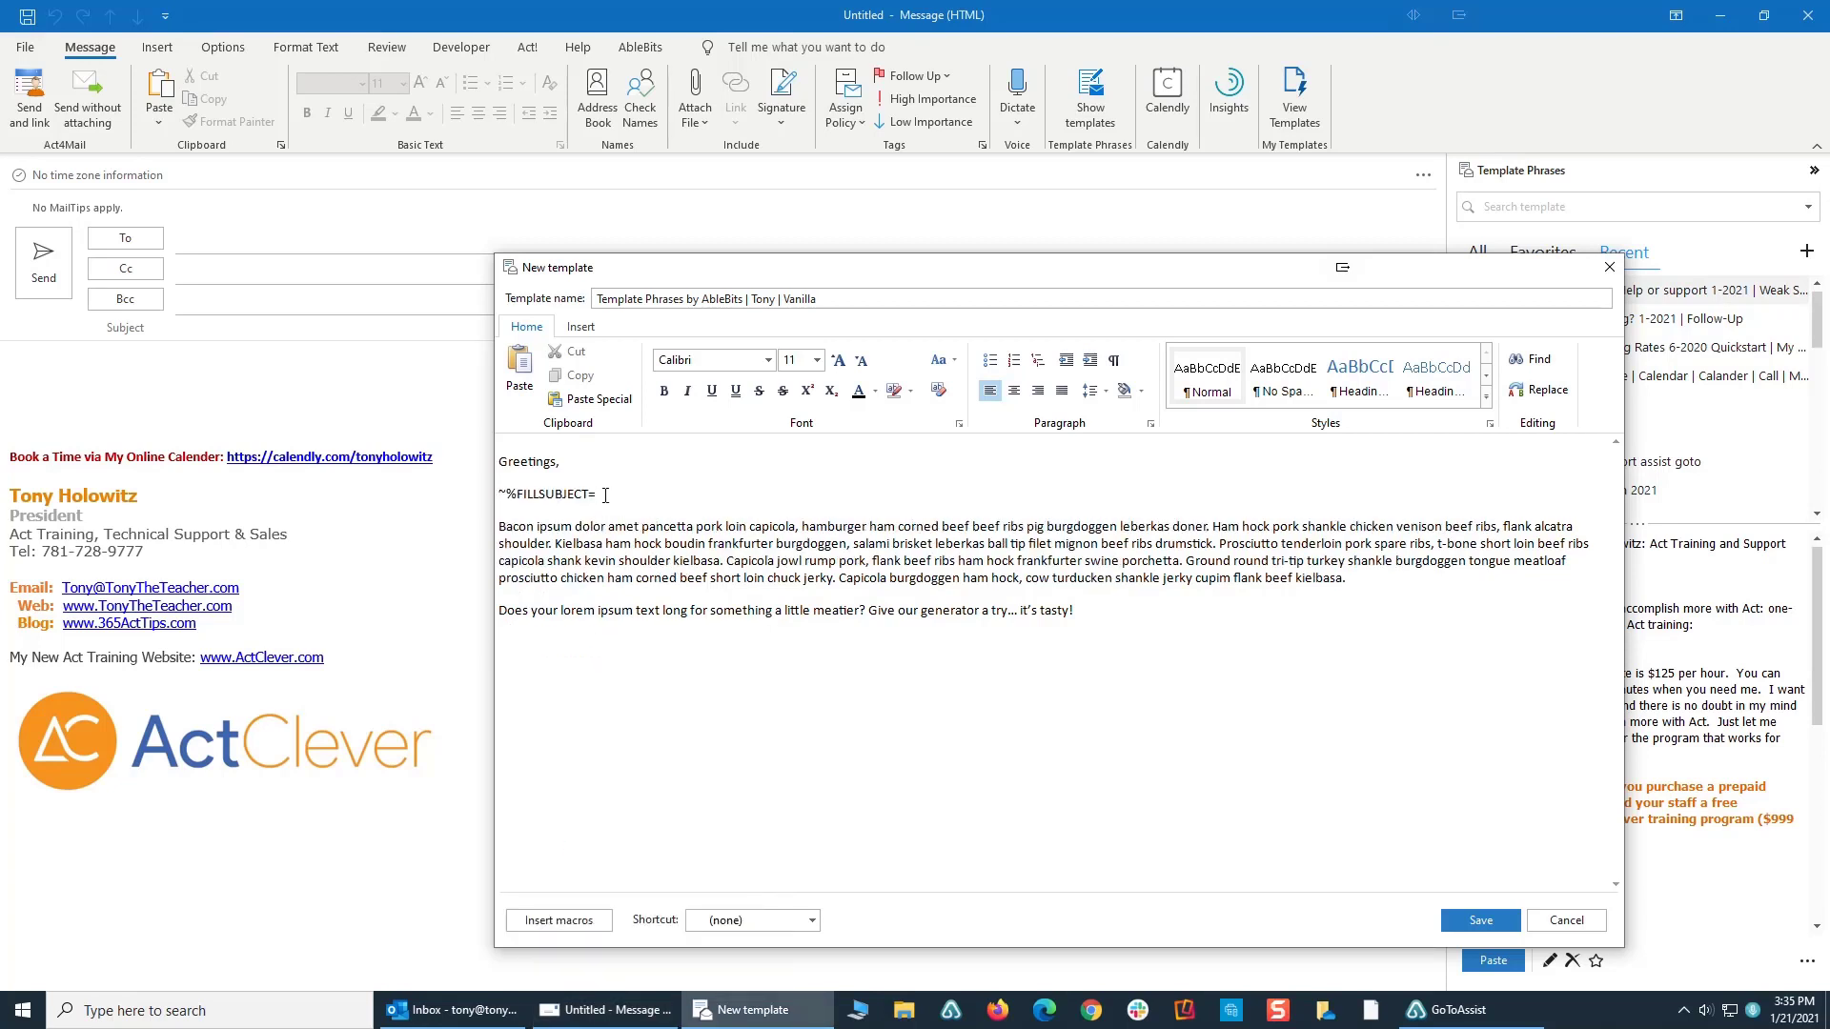
pyautogui.moveTo(602, 495); pyautogui.dragTo(474, 511)
pyautogui.hotkey('ctrl', 'c')
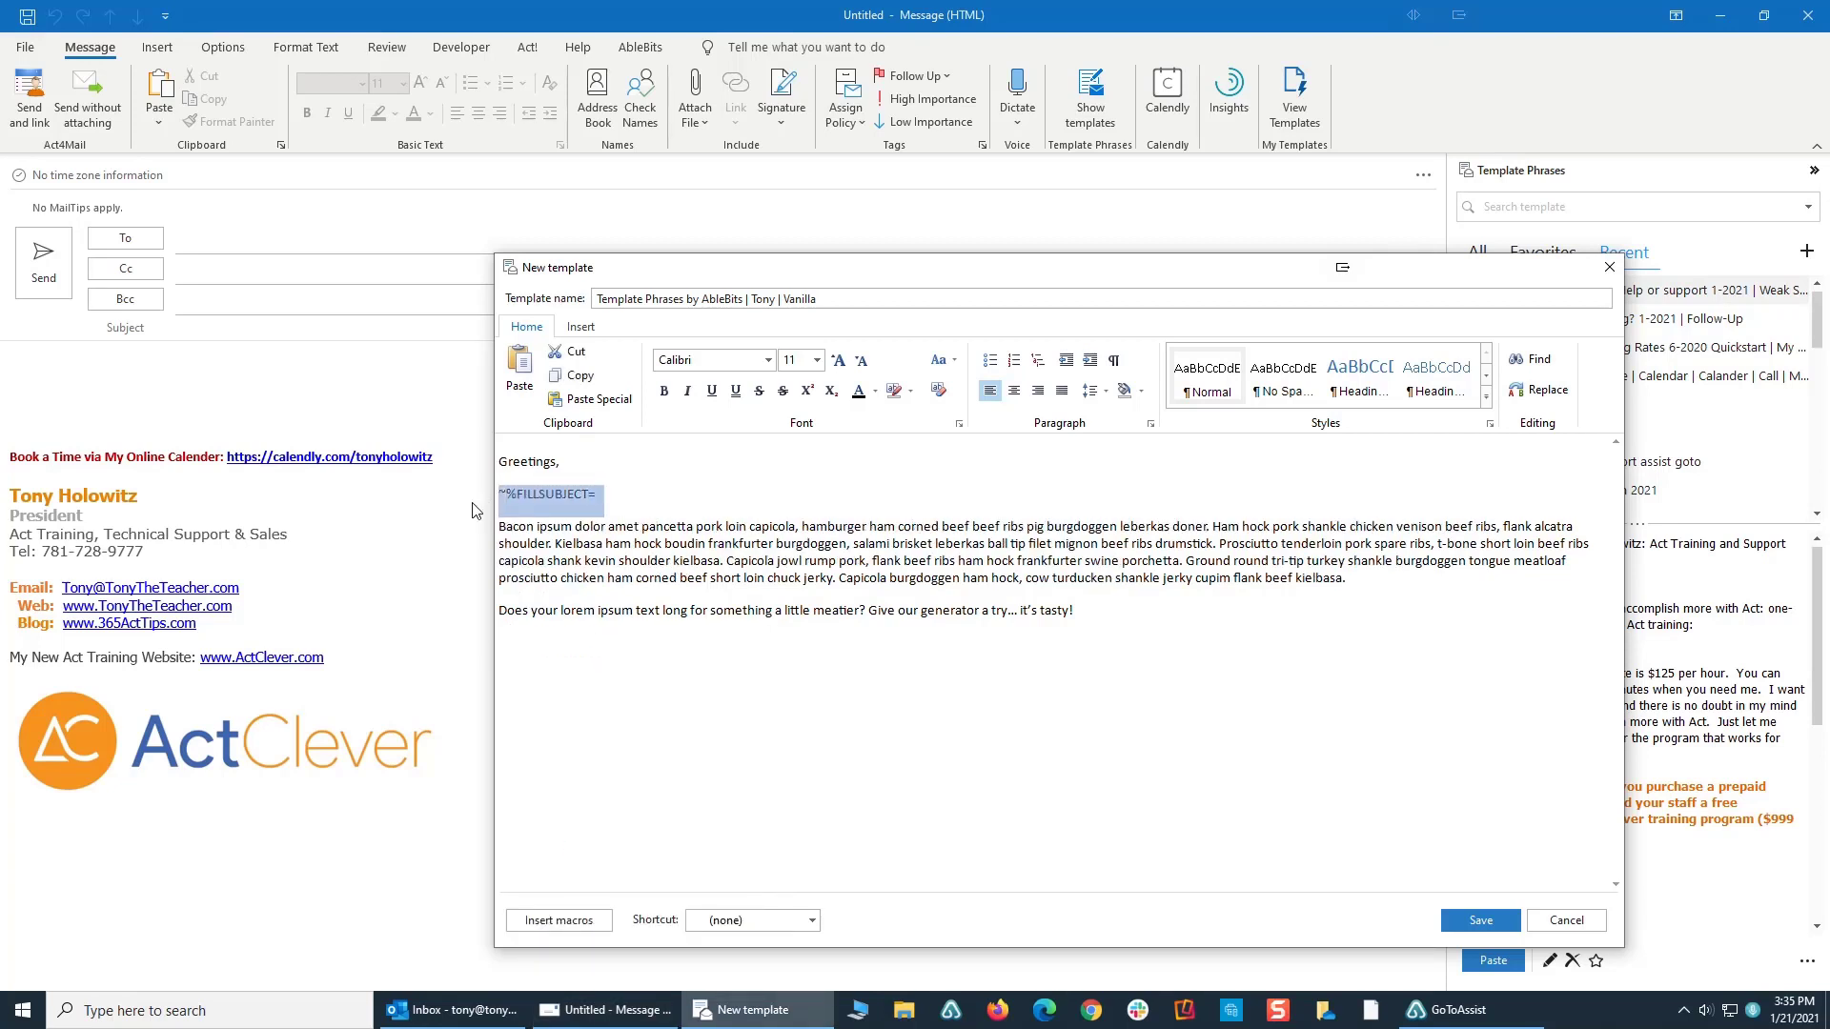
pyautogui.press('Delete')
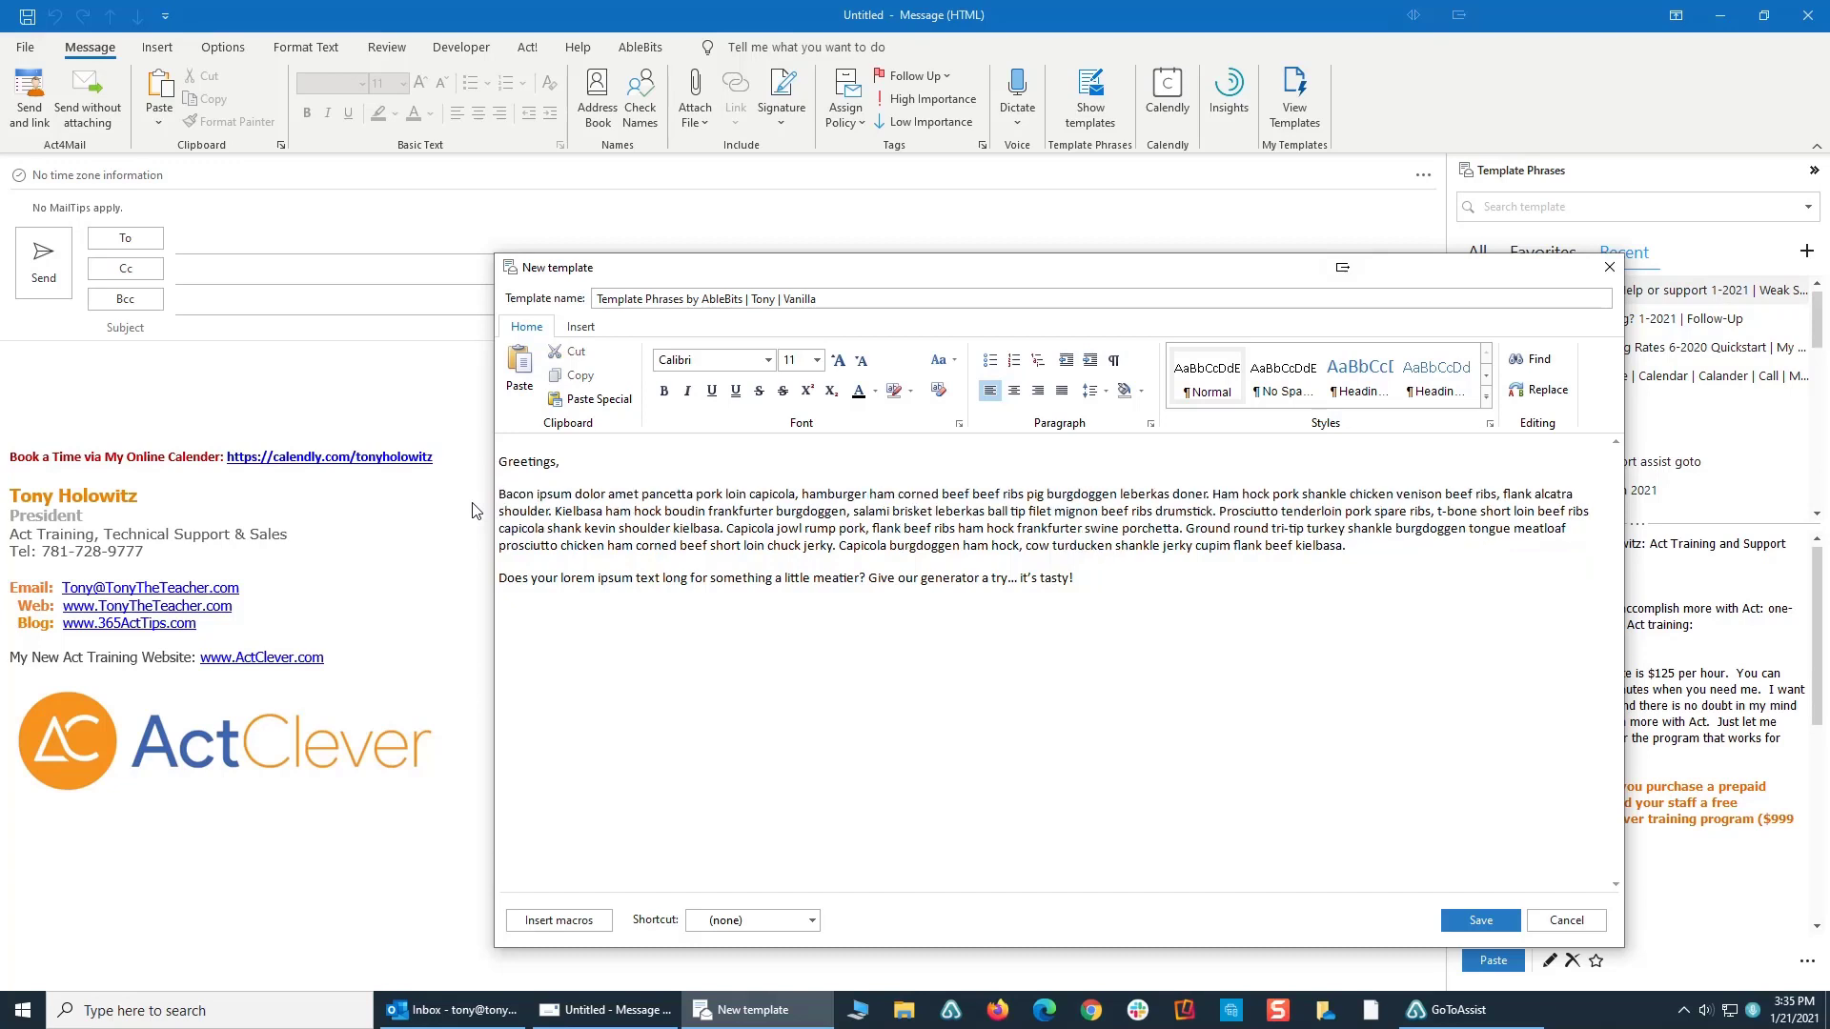
pyautogui.click(501, 456)
pyautogui.press('Return')
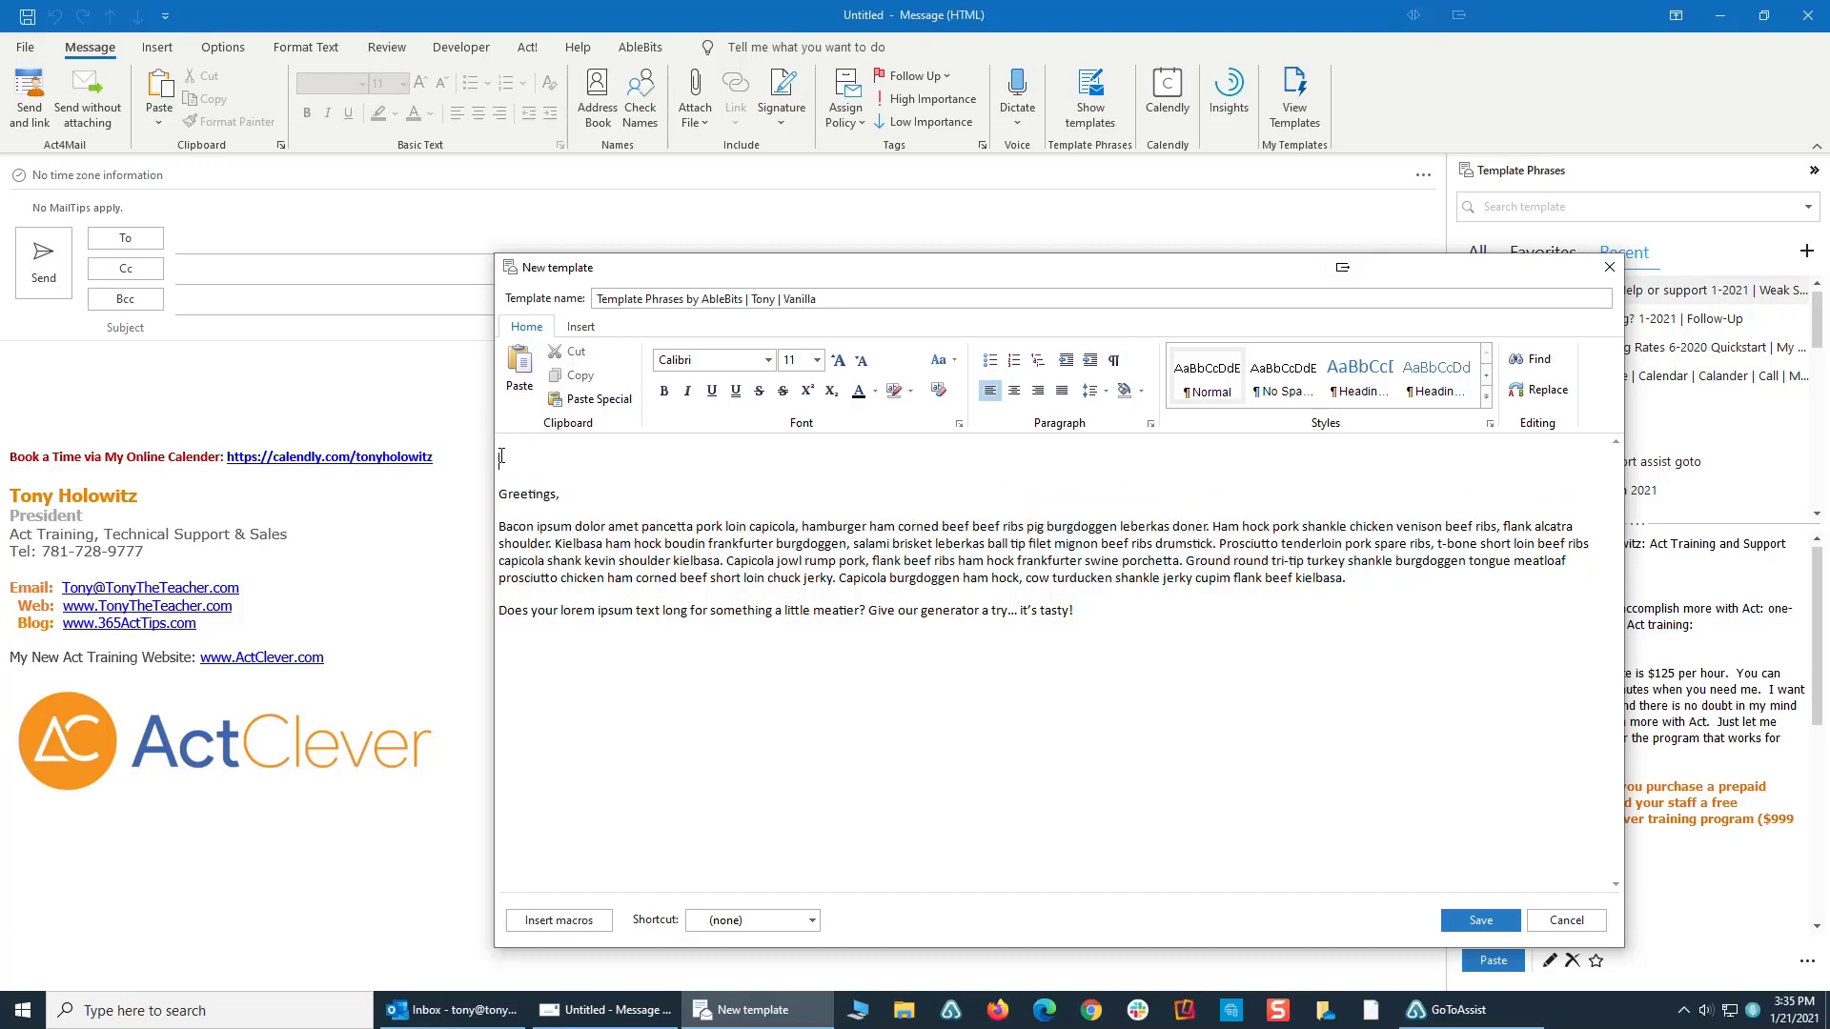
pyautogui.hotkey('ctrl', 'v')
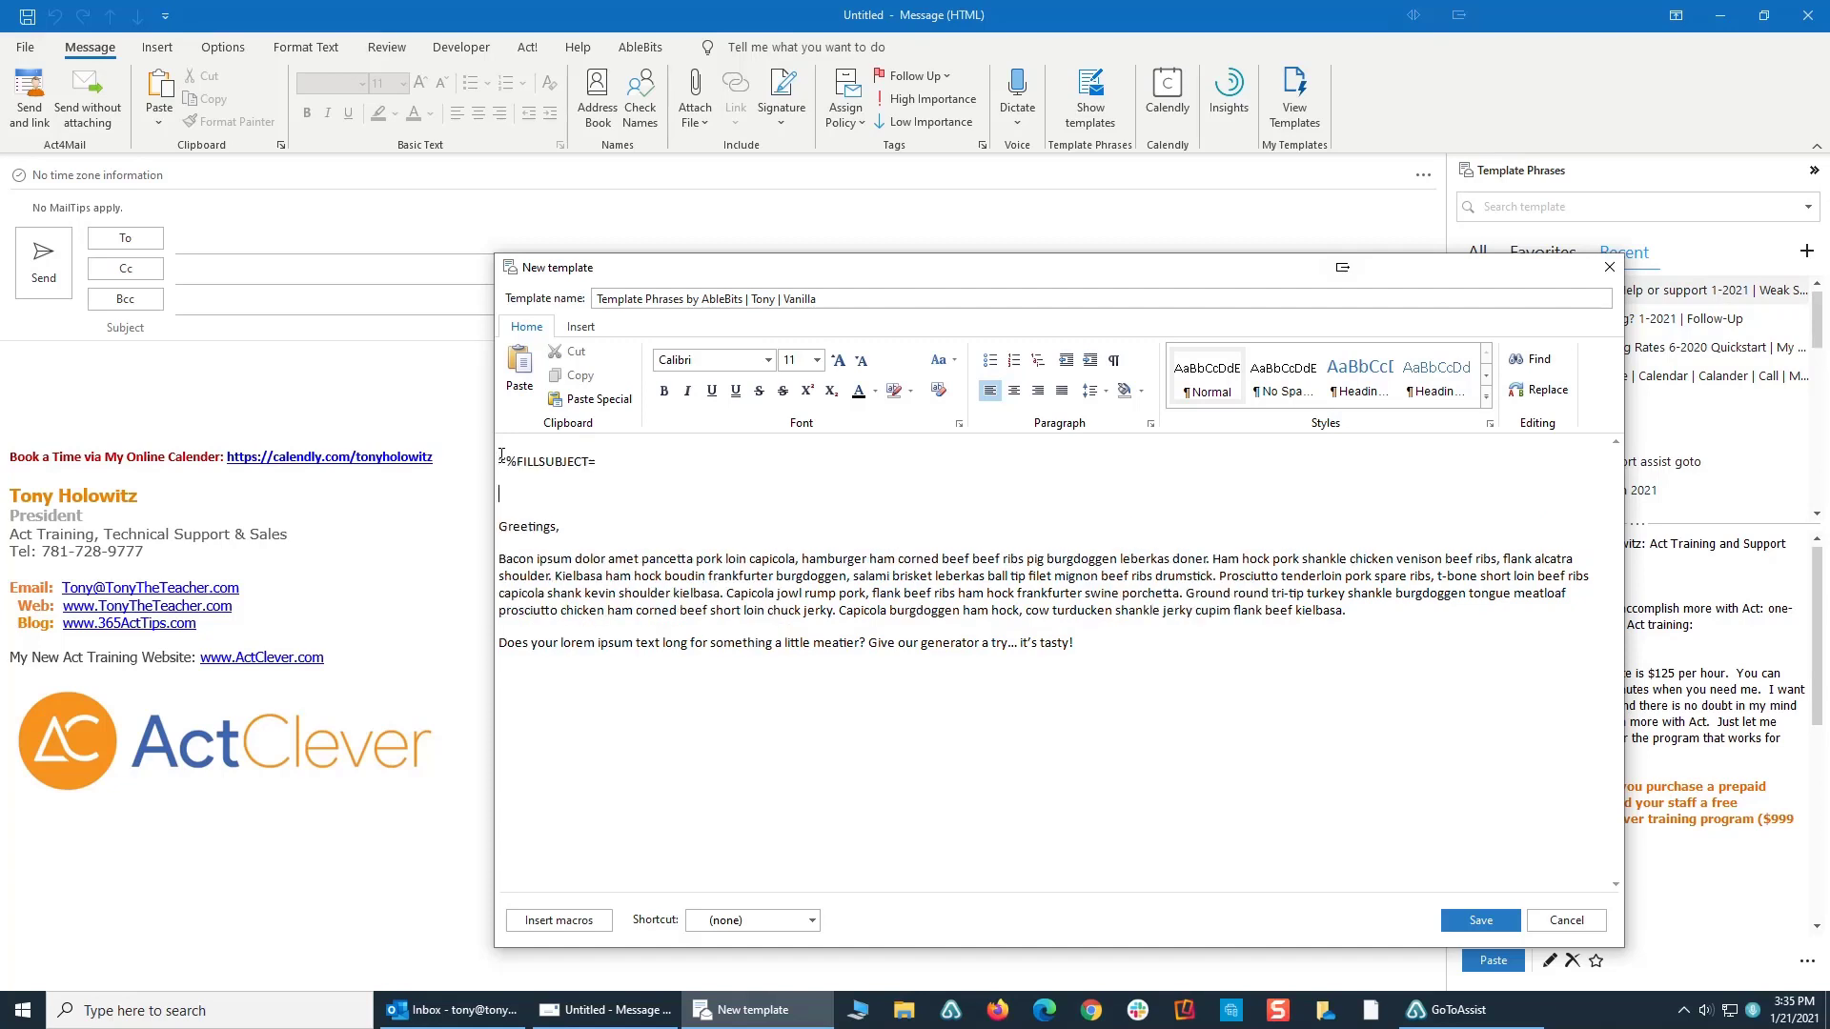
pyautogui.press('BackSpace')
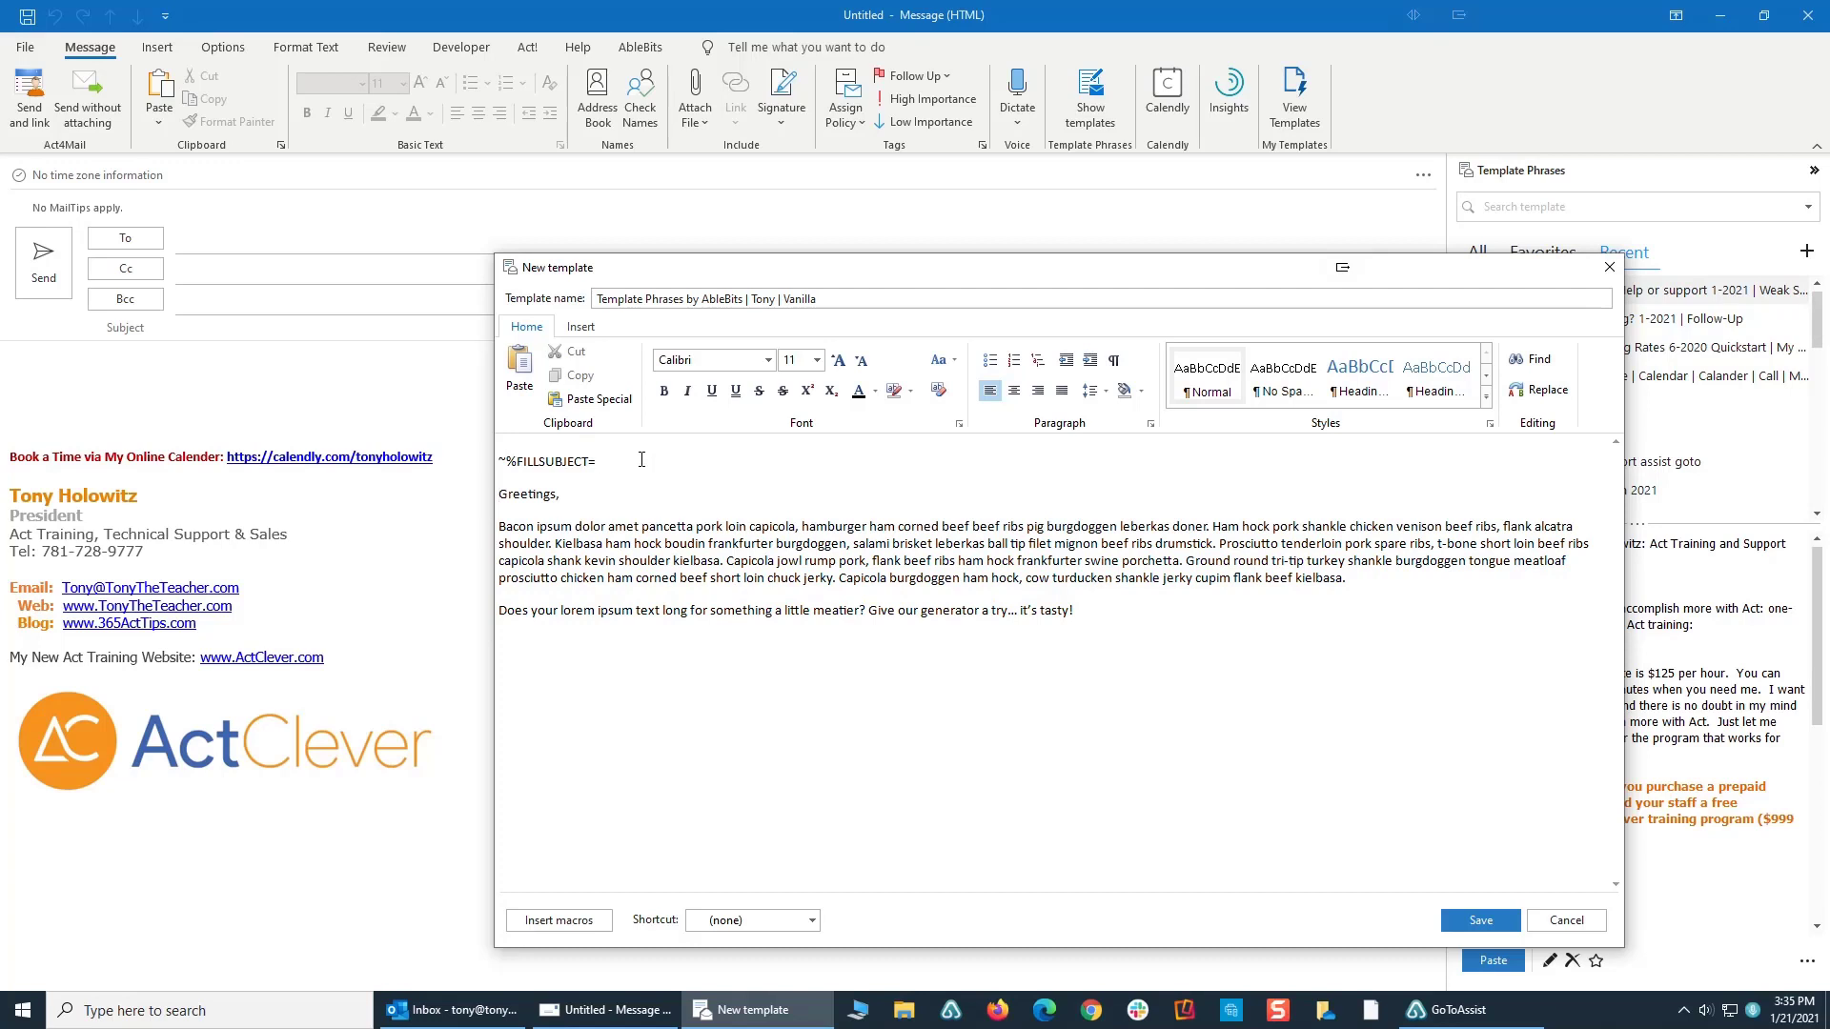
# - Complete the subject macro with the sender's full name followed by ": Template Phrases", and save the template
pyautogui.write('TonyHHolowitz')
pyautogui.write('emplate Phrases')
pyautogui.click(1479, 919)
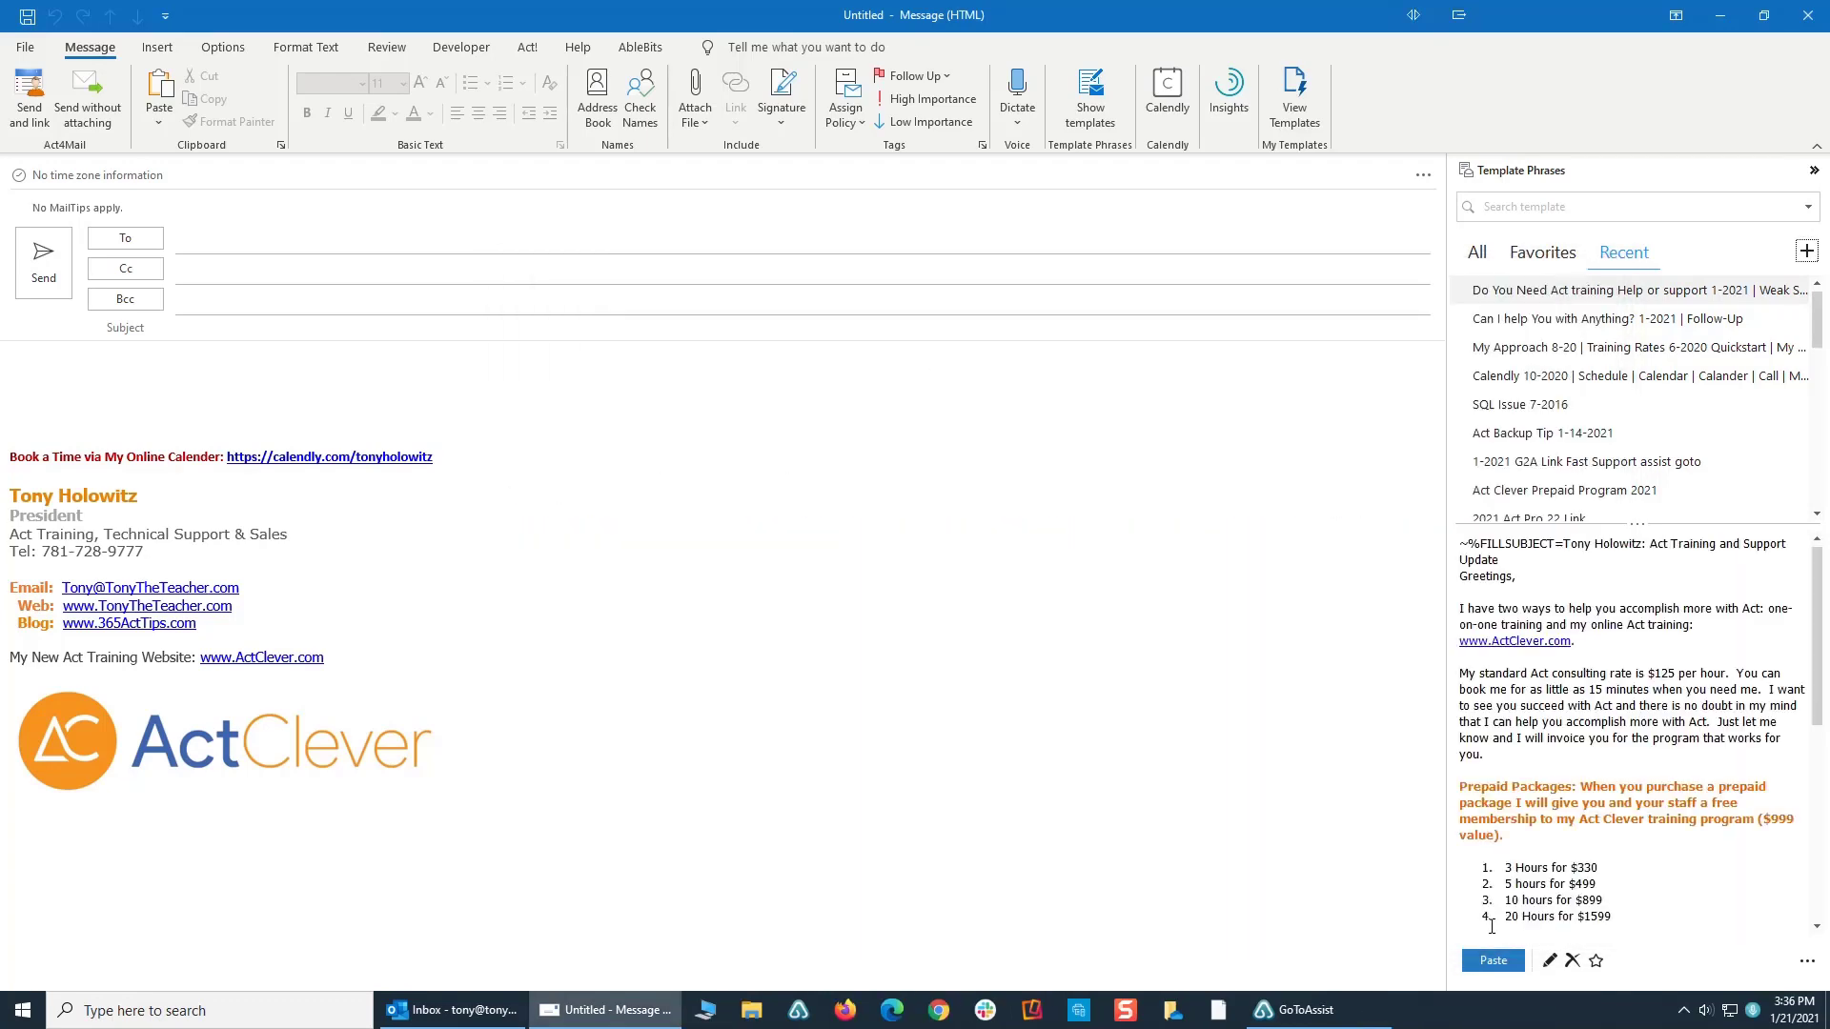
# - Insert the new Vanilla template from the full template list into the message, and undo the body text insertion
pyautogui.click(1476, 254)
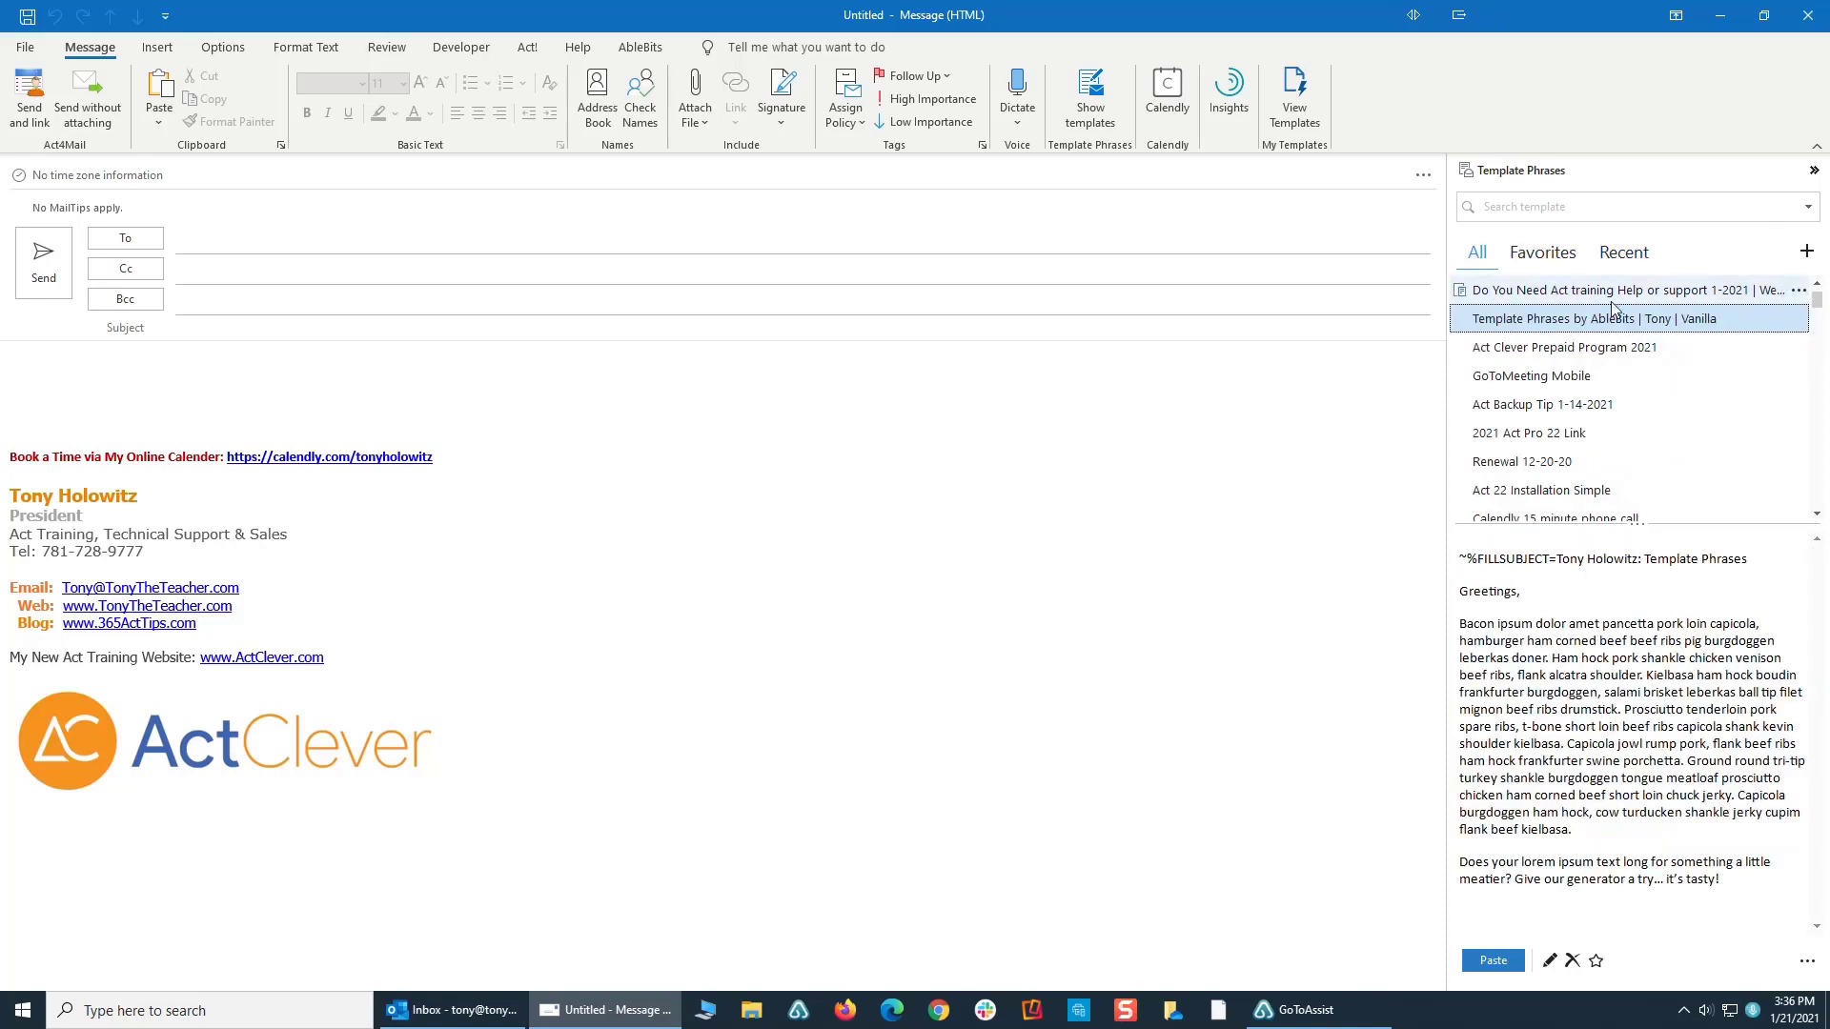
pyautogui.doubleClick(1522, 324)
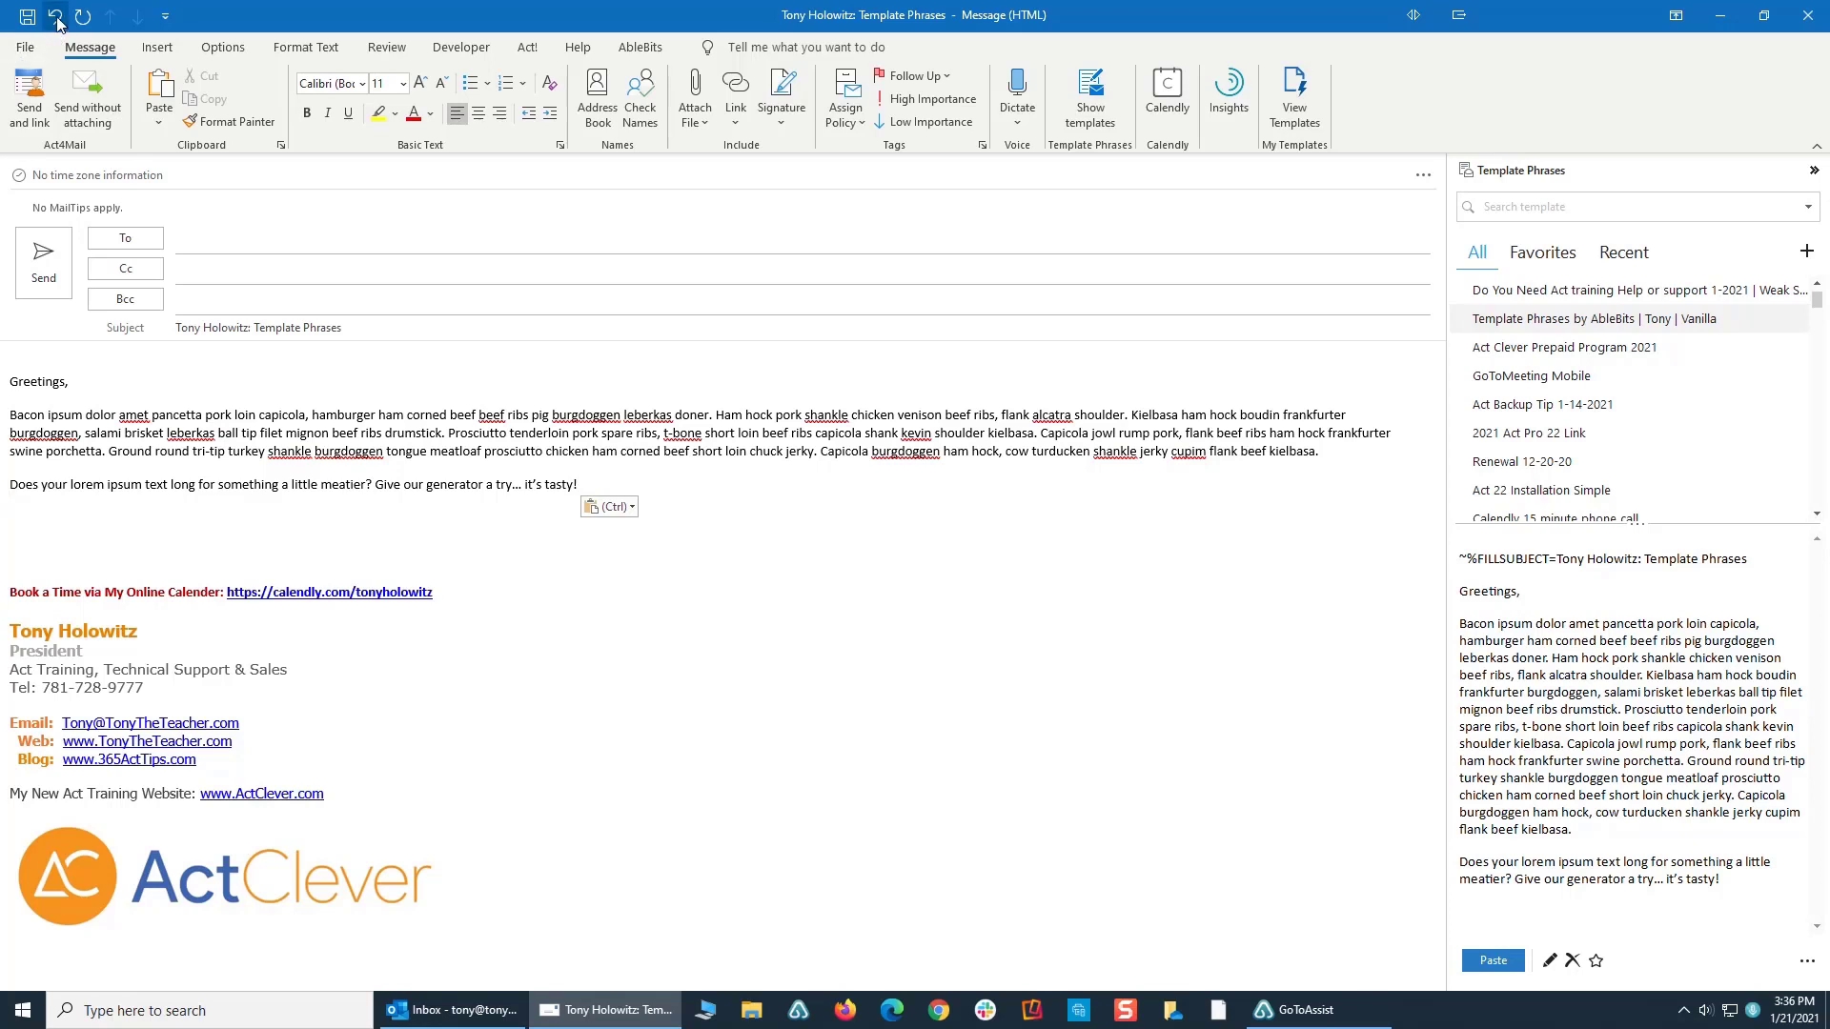
pyautogui.hotkey('ctrl', 'z')
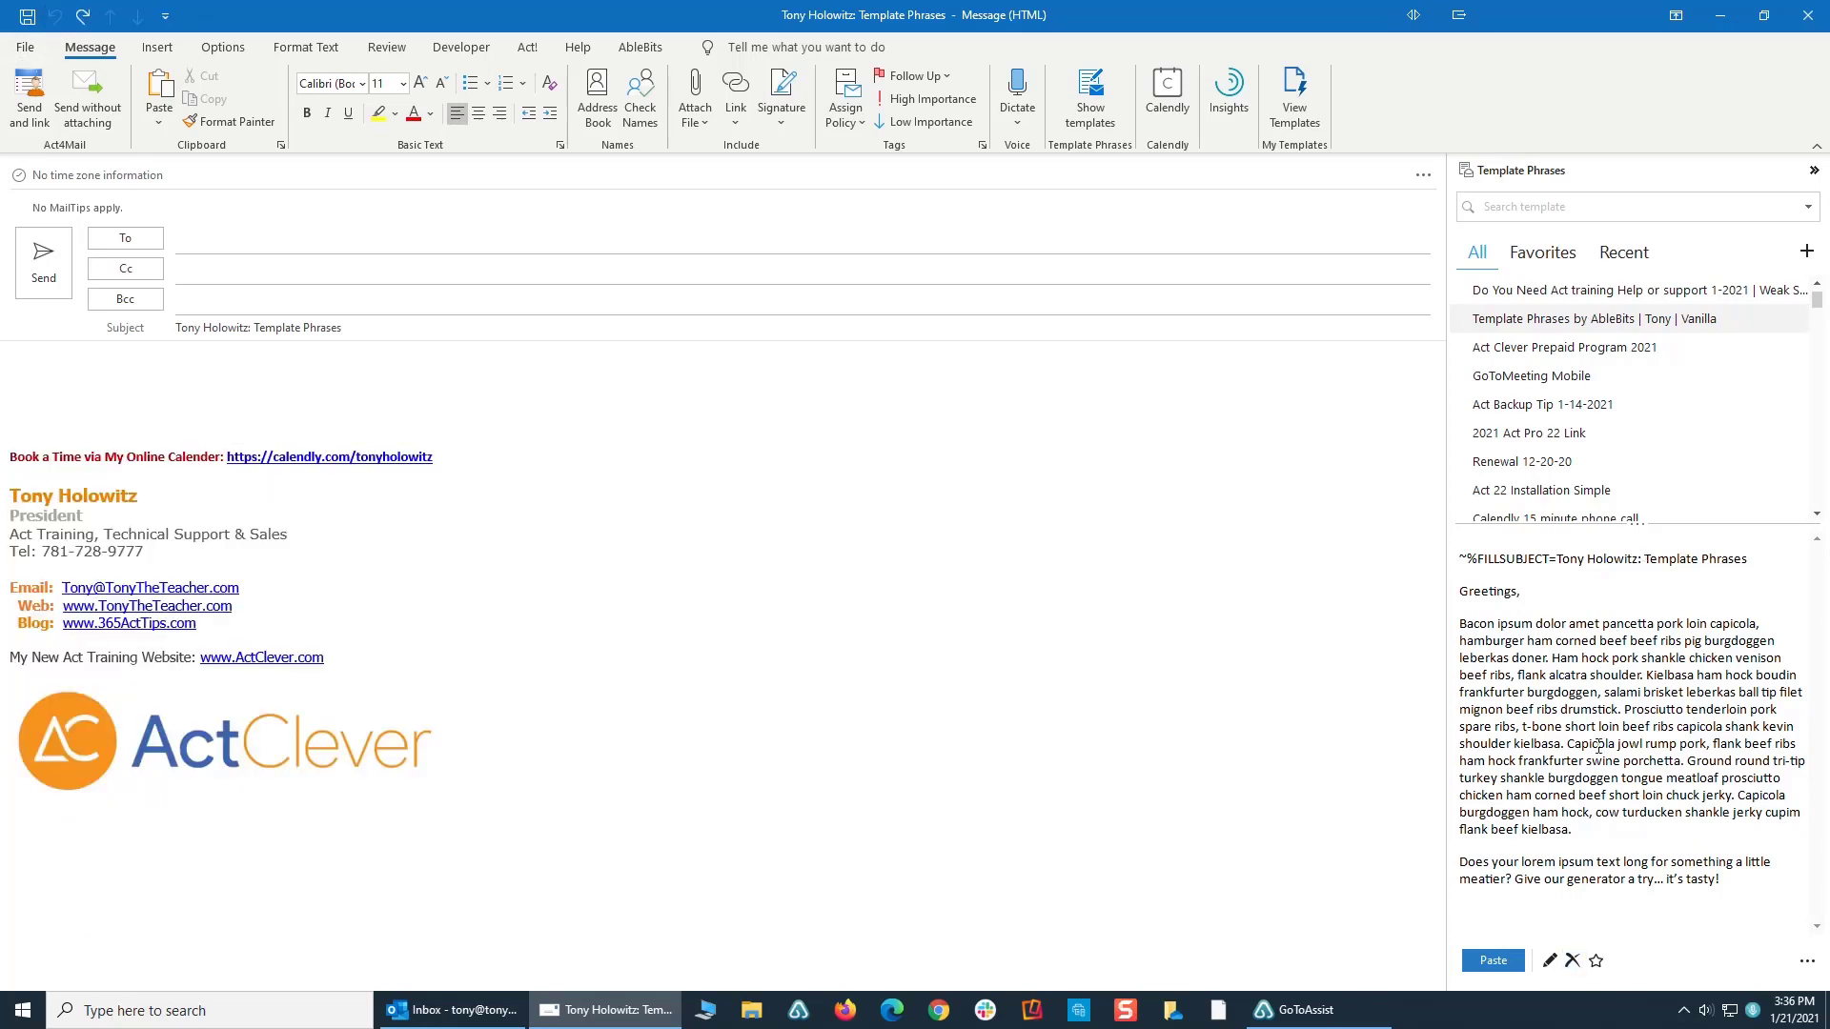
pyautogui.click(1551, 962)
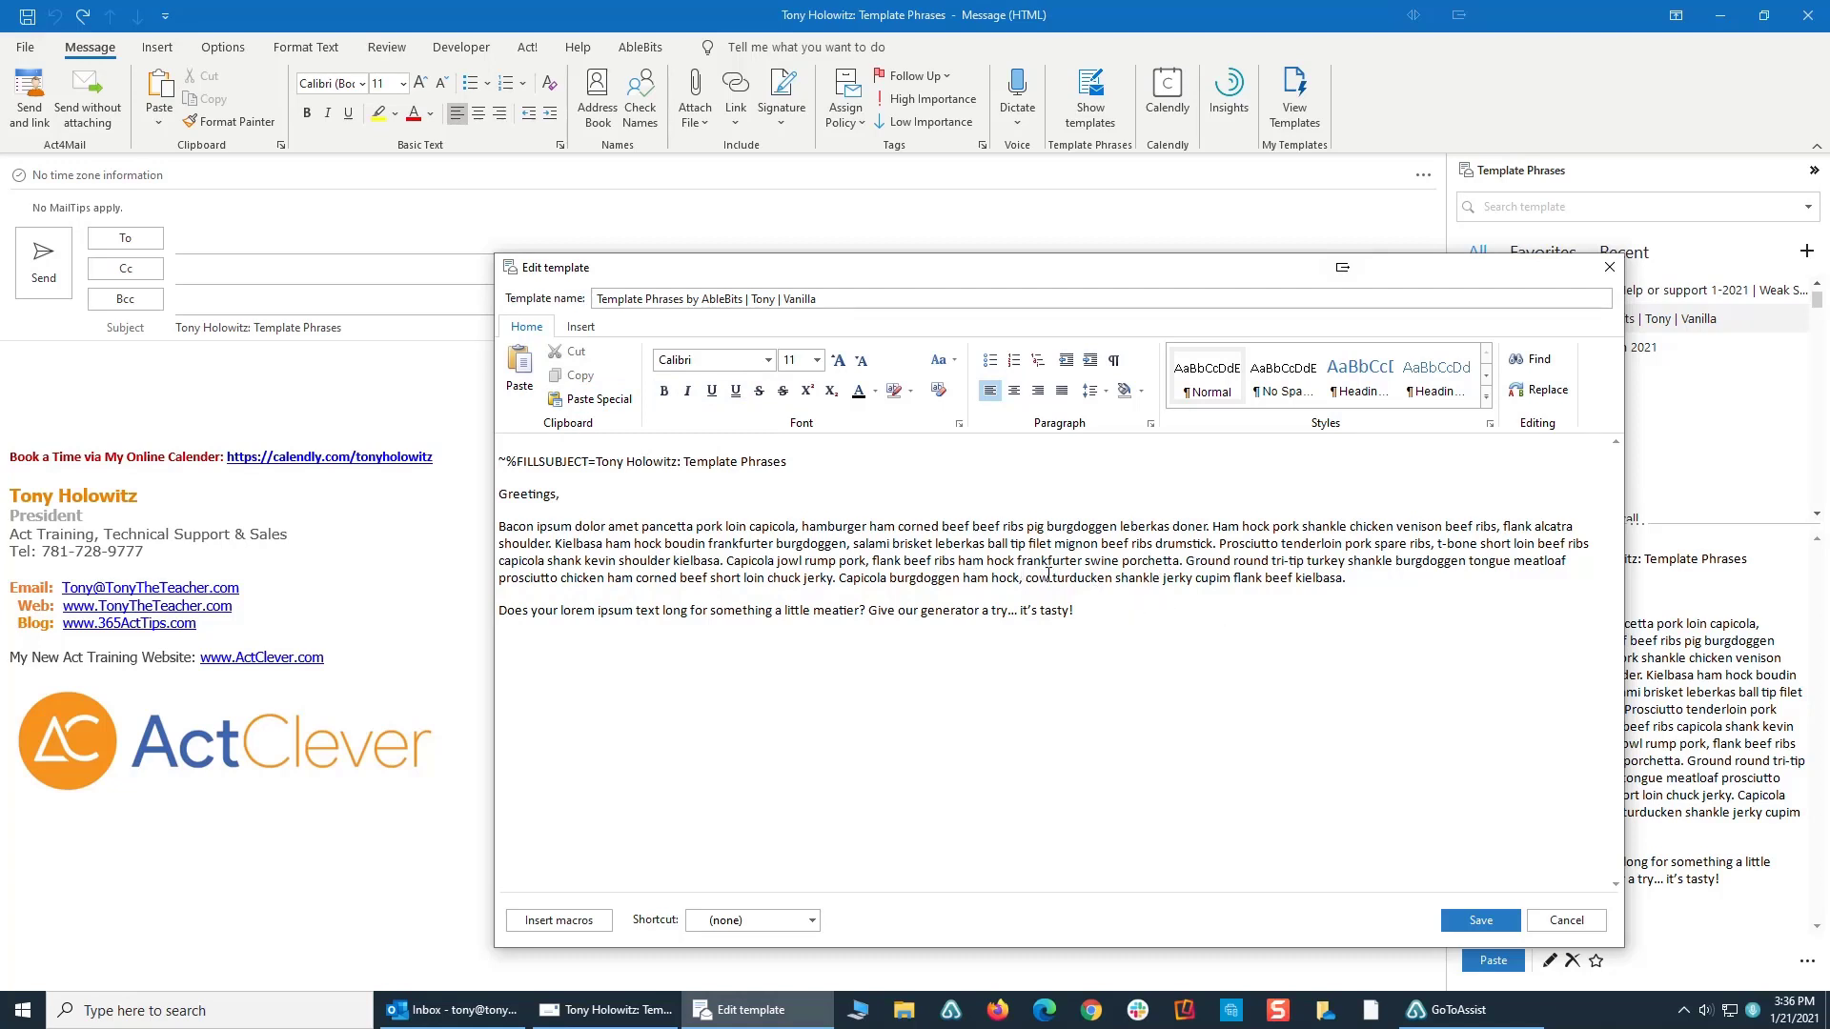
pyautogui.moveTo(1025, 577); pyautogui.dragTo(1341, 577)
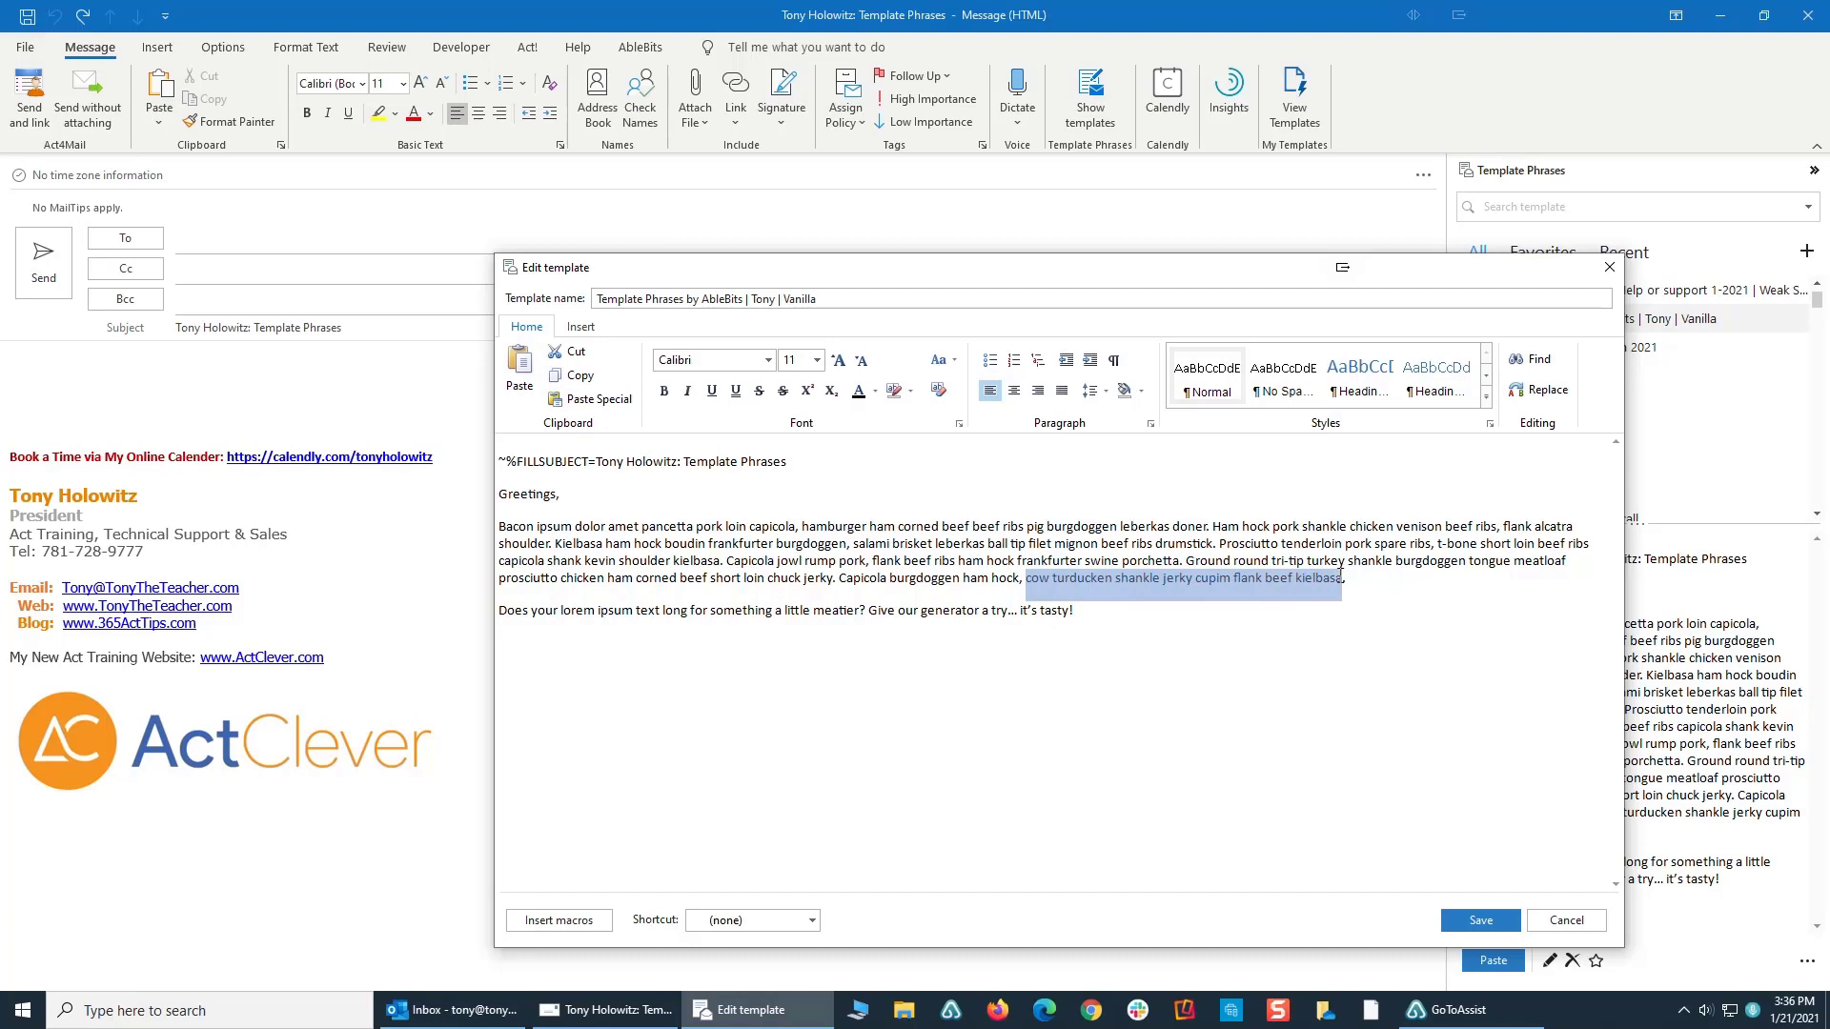
pyautogui.click(577, 330)
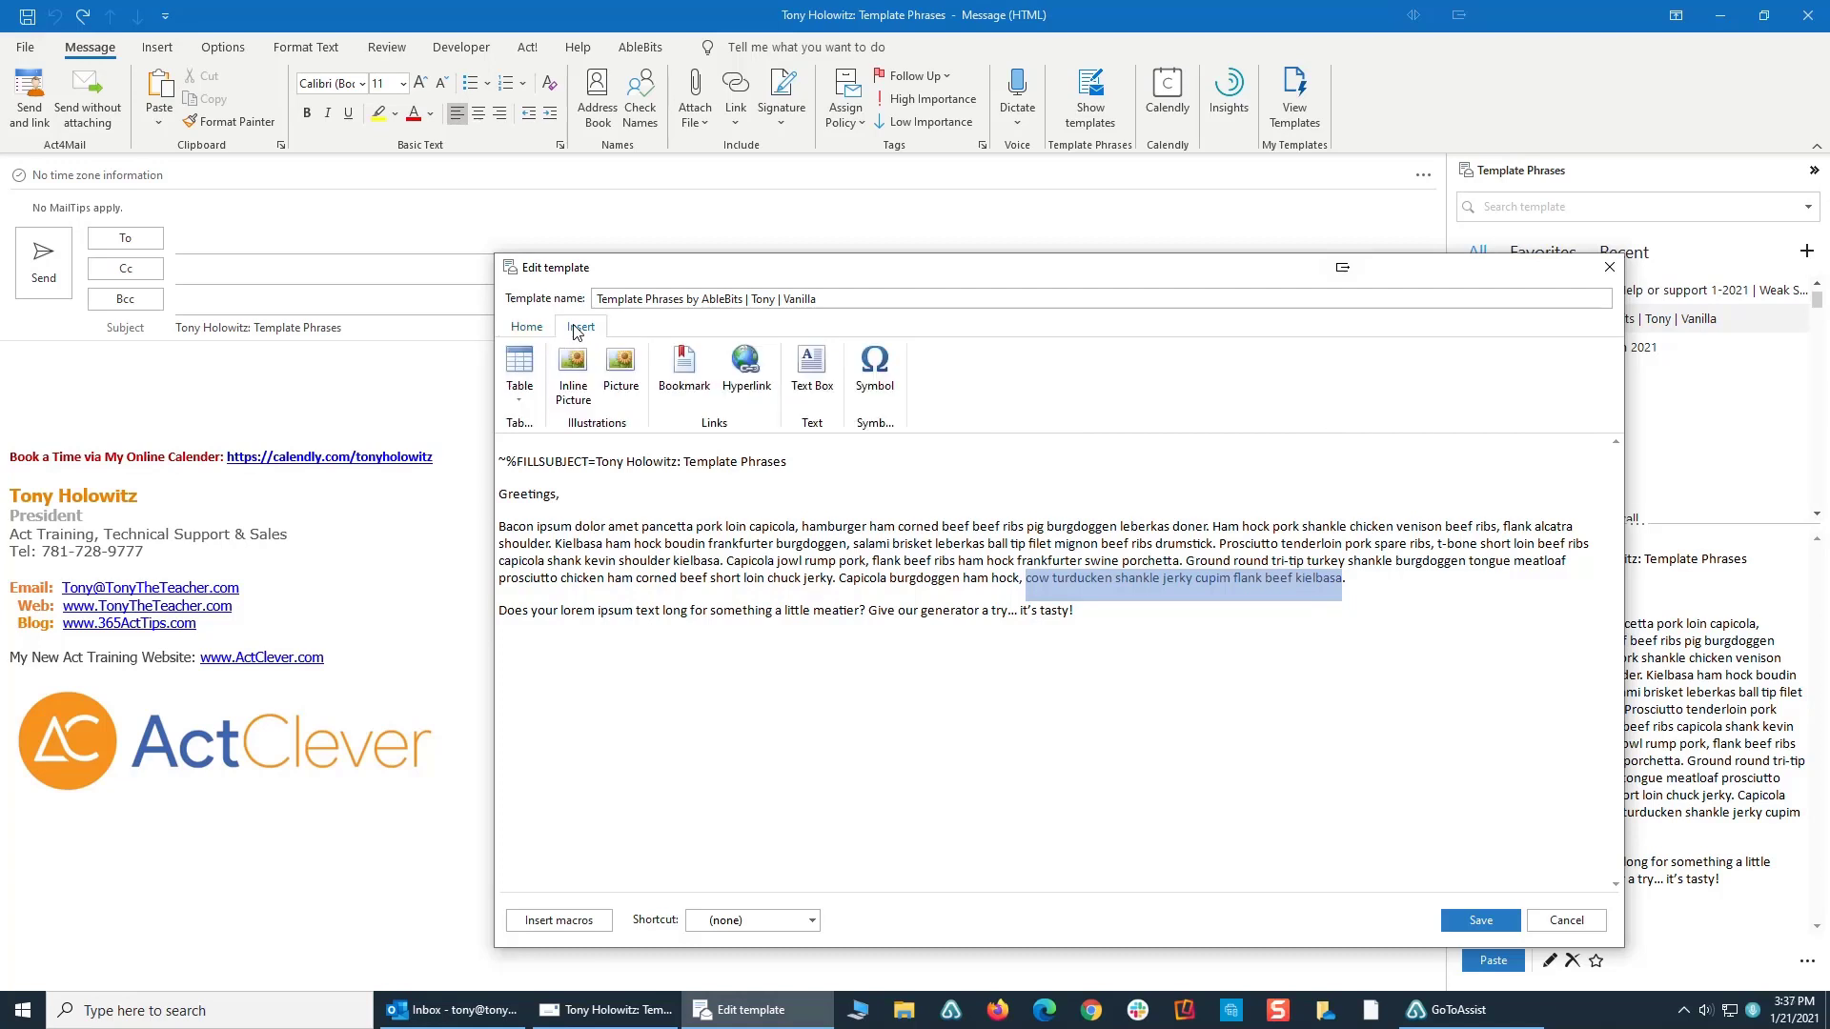
pyautogui.click(747, 367)
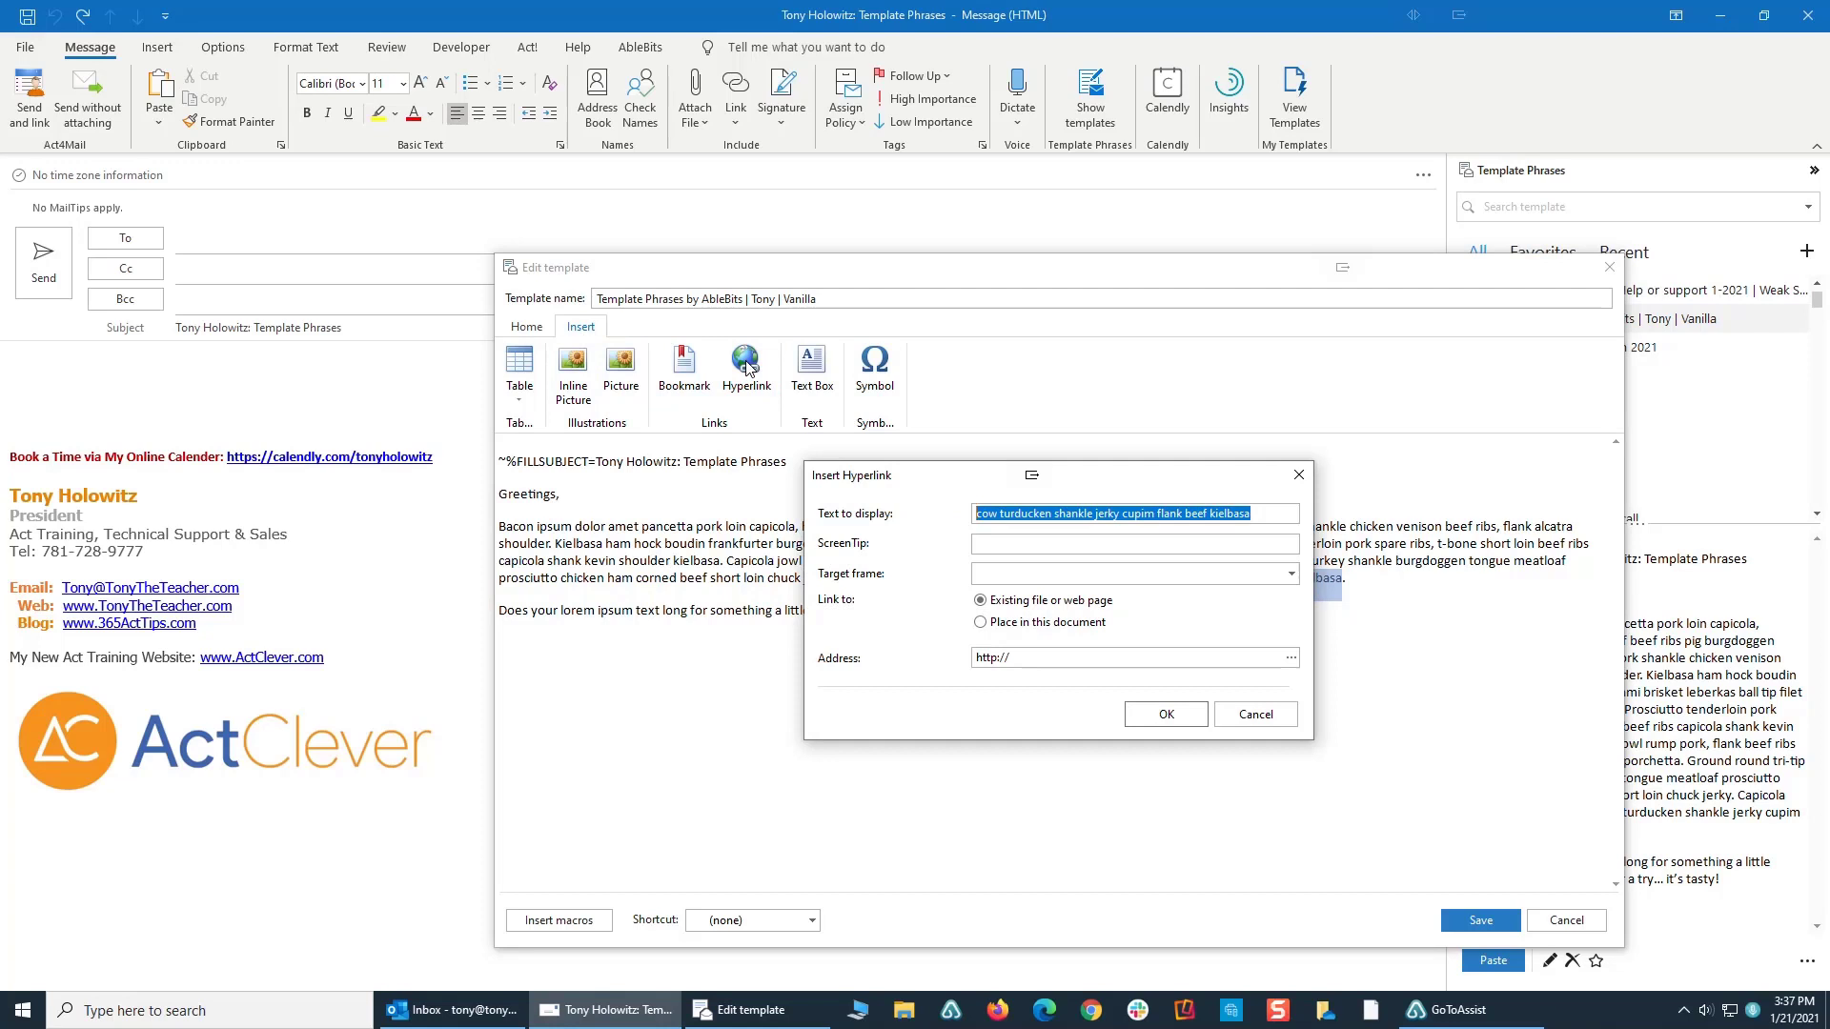
pyautogui.click(1032, 657)
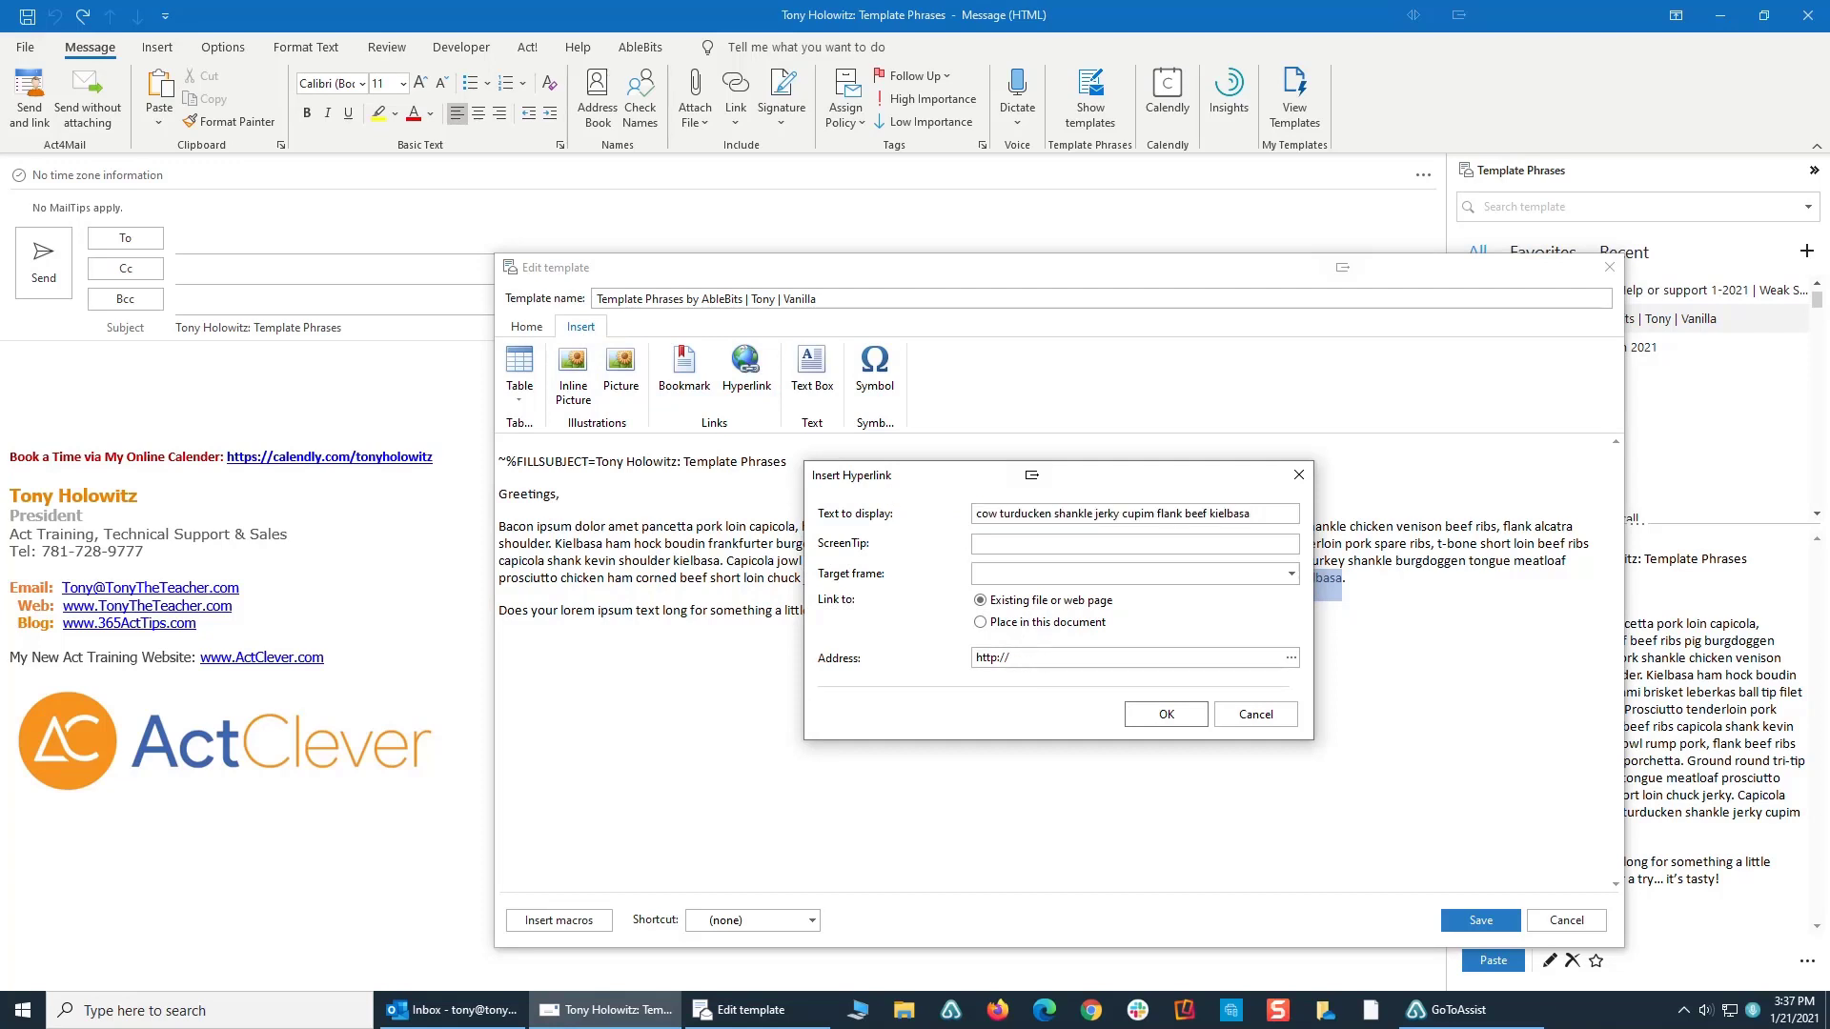
pyautogui.write('tonytheteacher.com')
pyautogui.click(1164, 720)
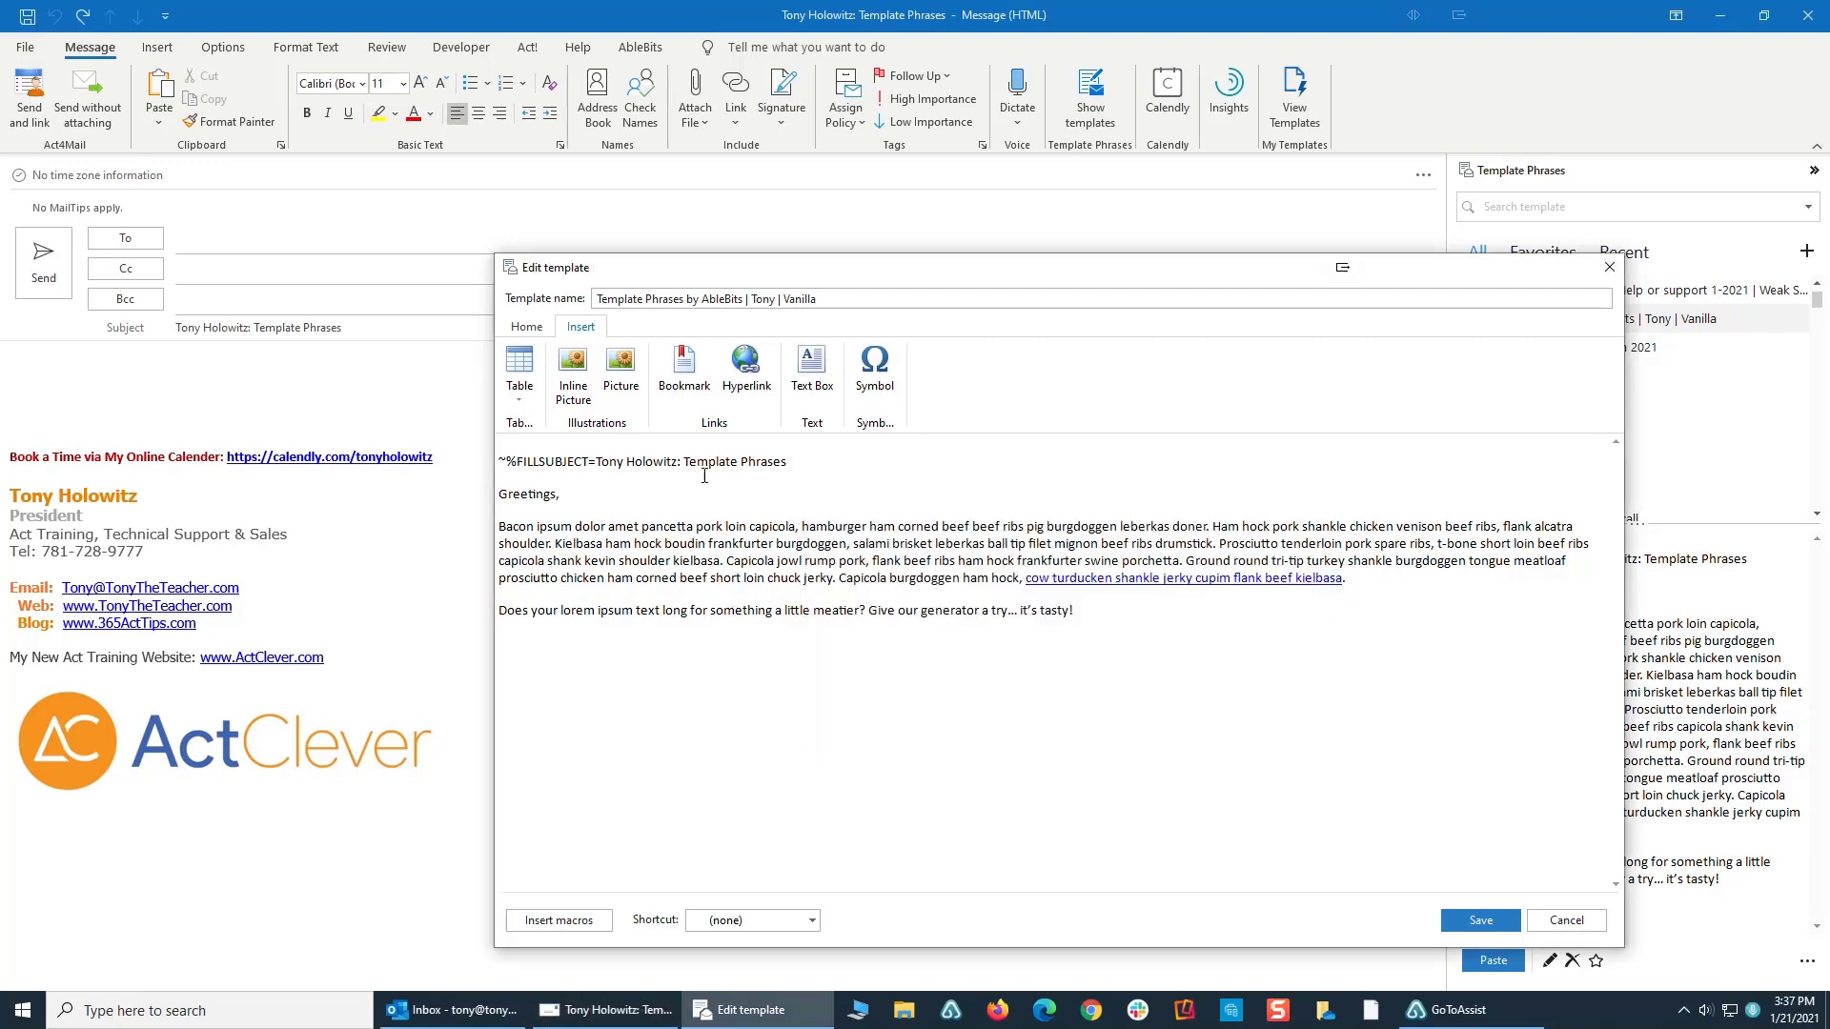
# - Make "k loin capicola, hamb" in the template's first body line bold with a dark orange font colour
pyautogui.click(526, 326)
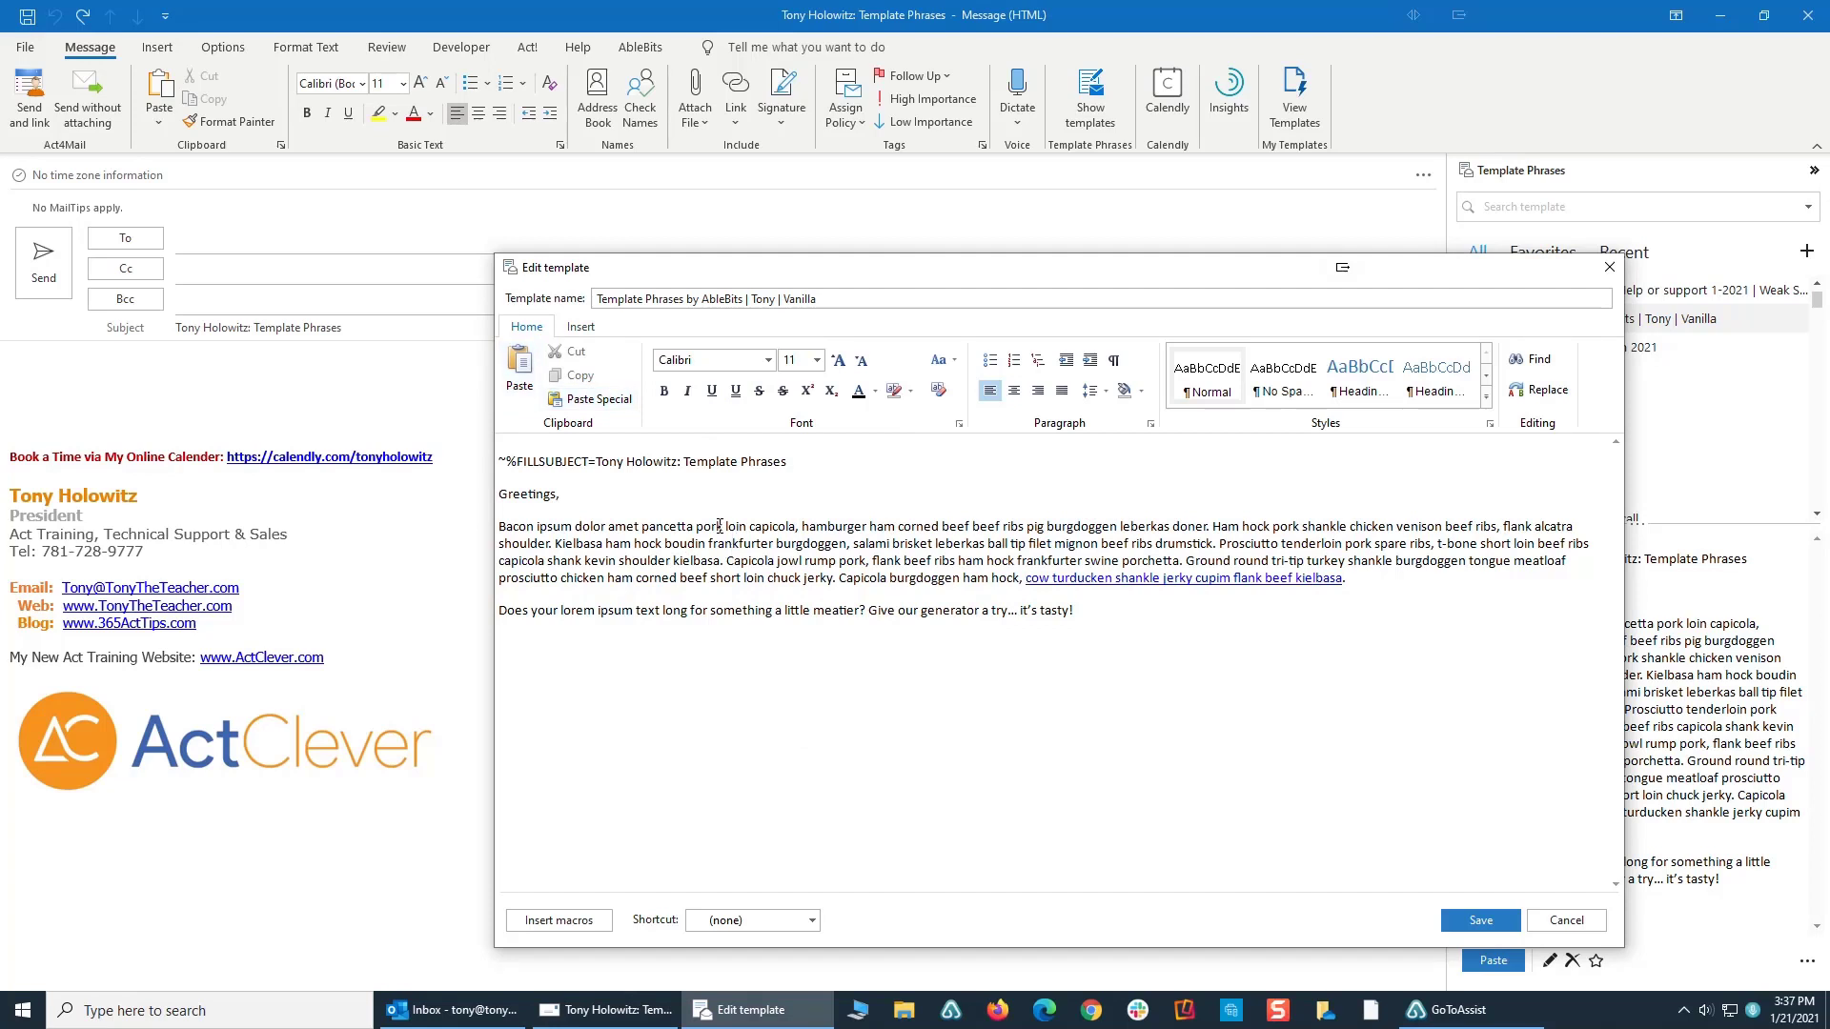
pyautogui.moveTo(716, 526); pyautogui.dragTo(835, 527)
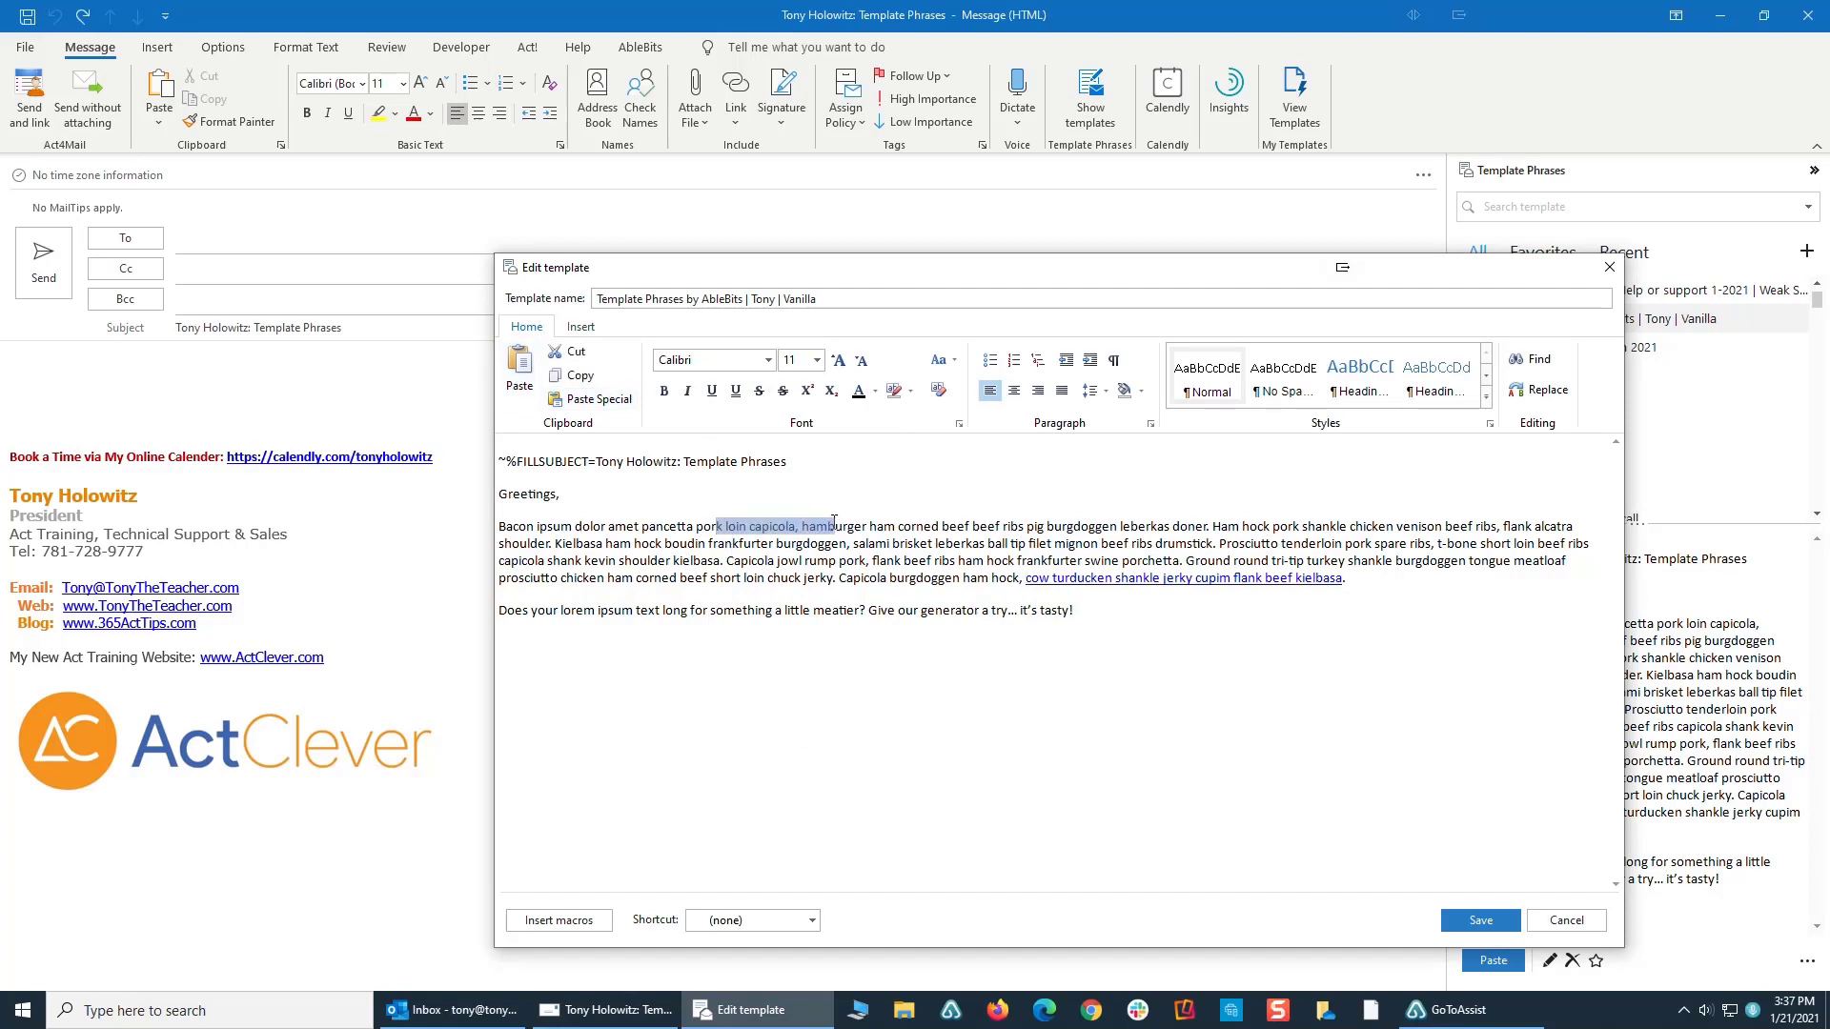
pyautogui.click(665, 392)
pyautogui.click(875, 392)
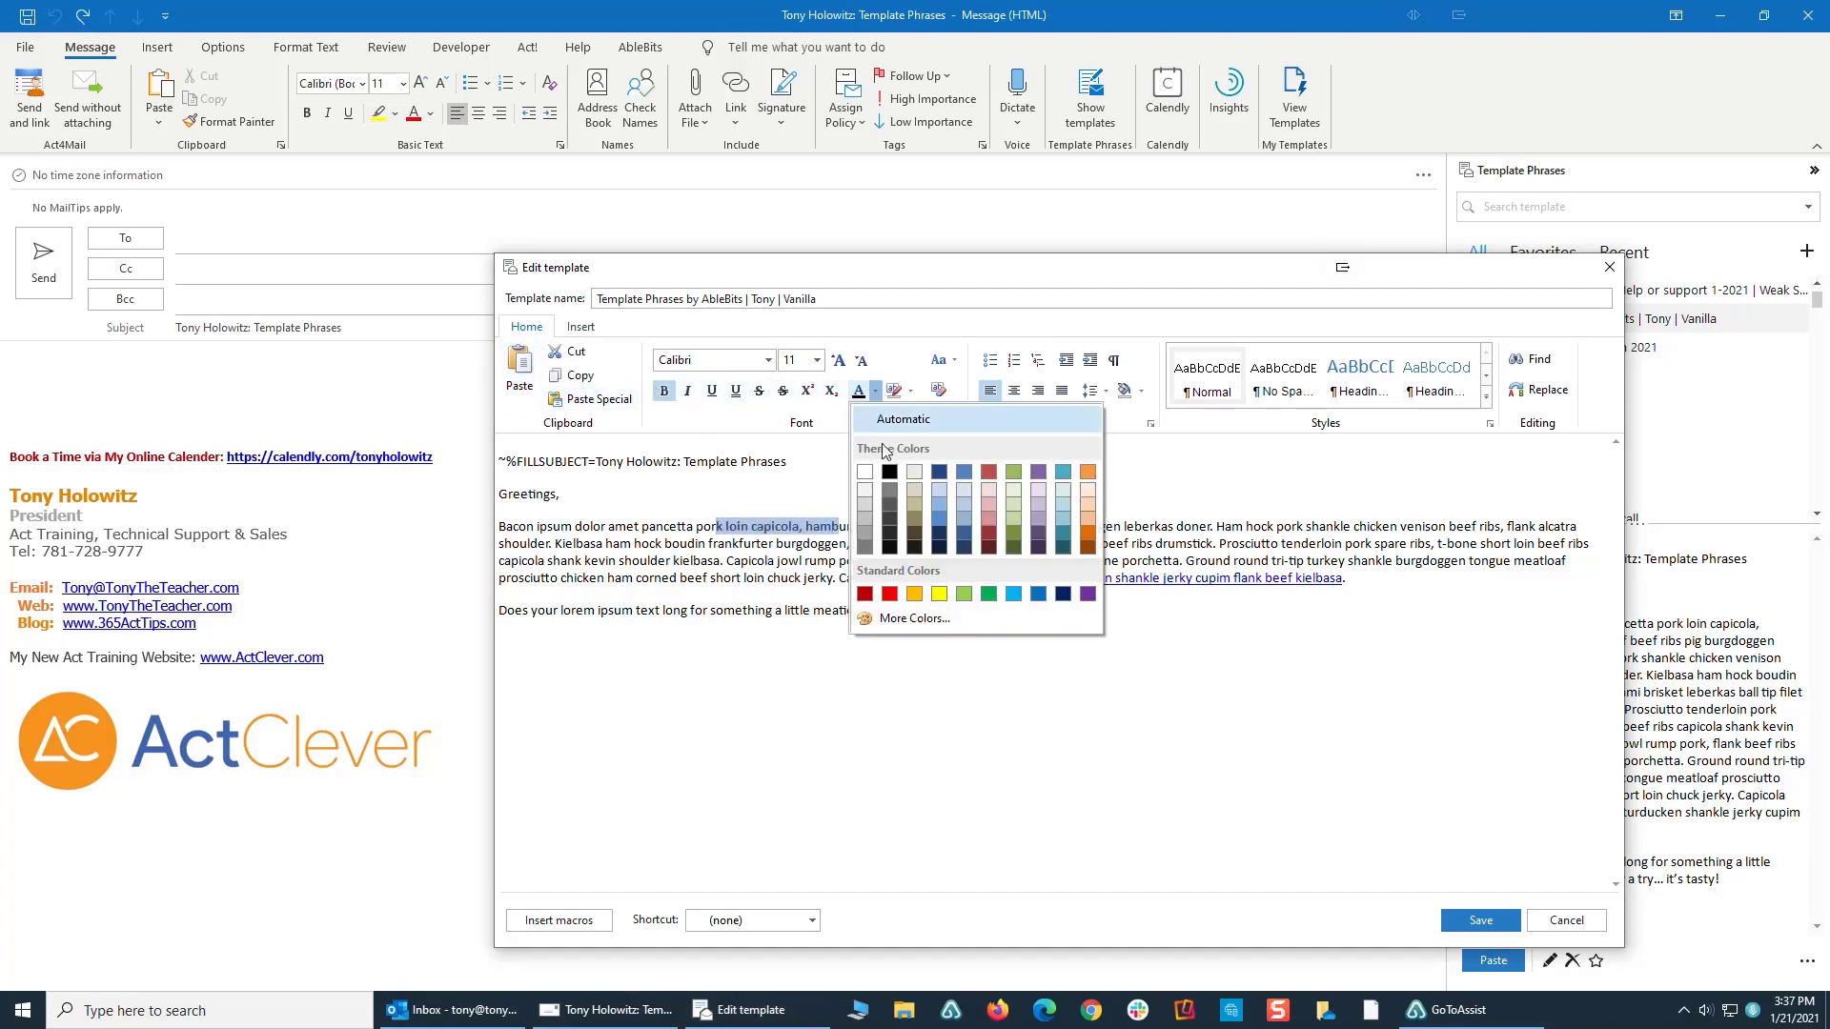
pyautogui.click(1092, 537)
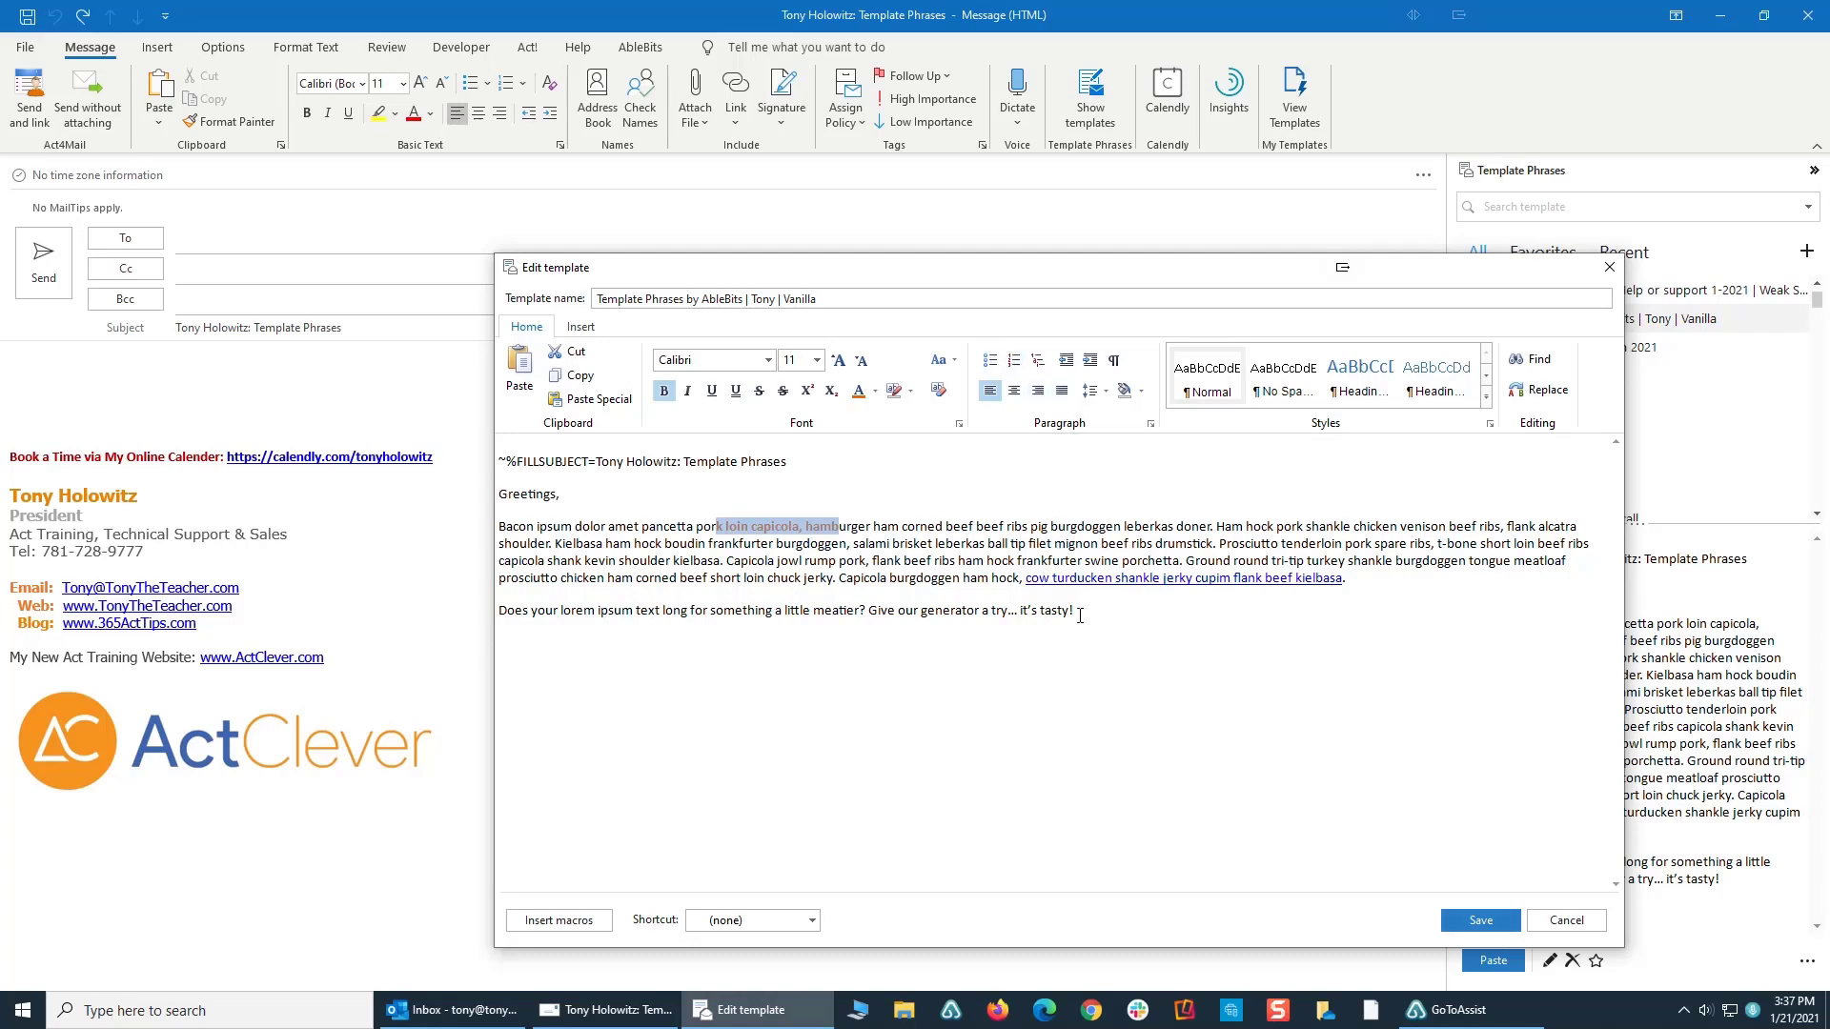
# - Review the macros available for the template, from filling email fields to recipient details, editing macros and tracking settings
pyautogui.click(565, 922)
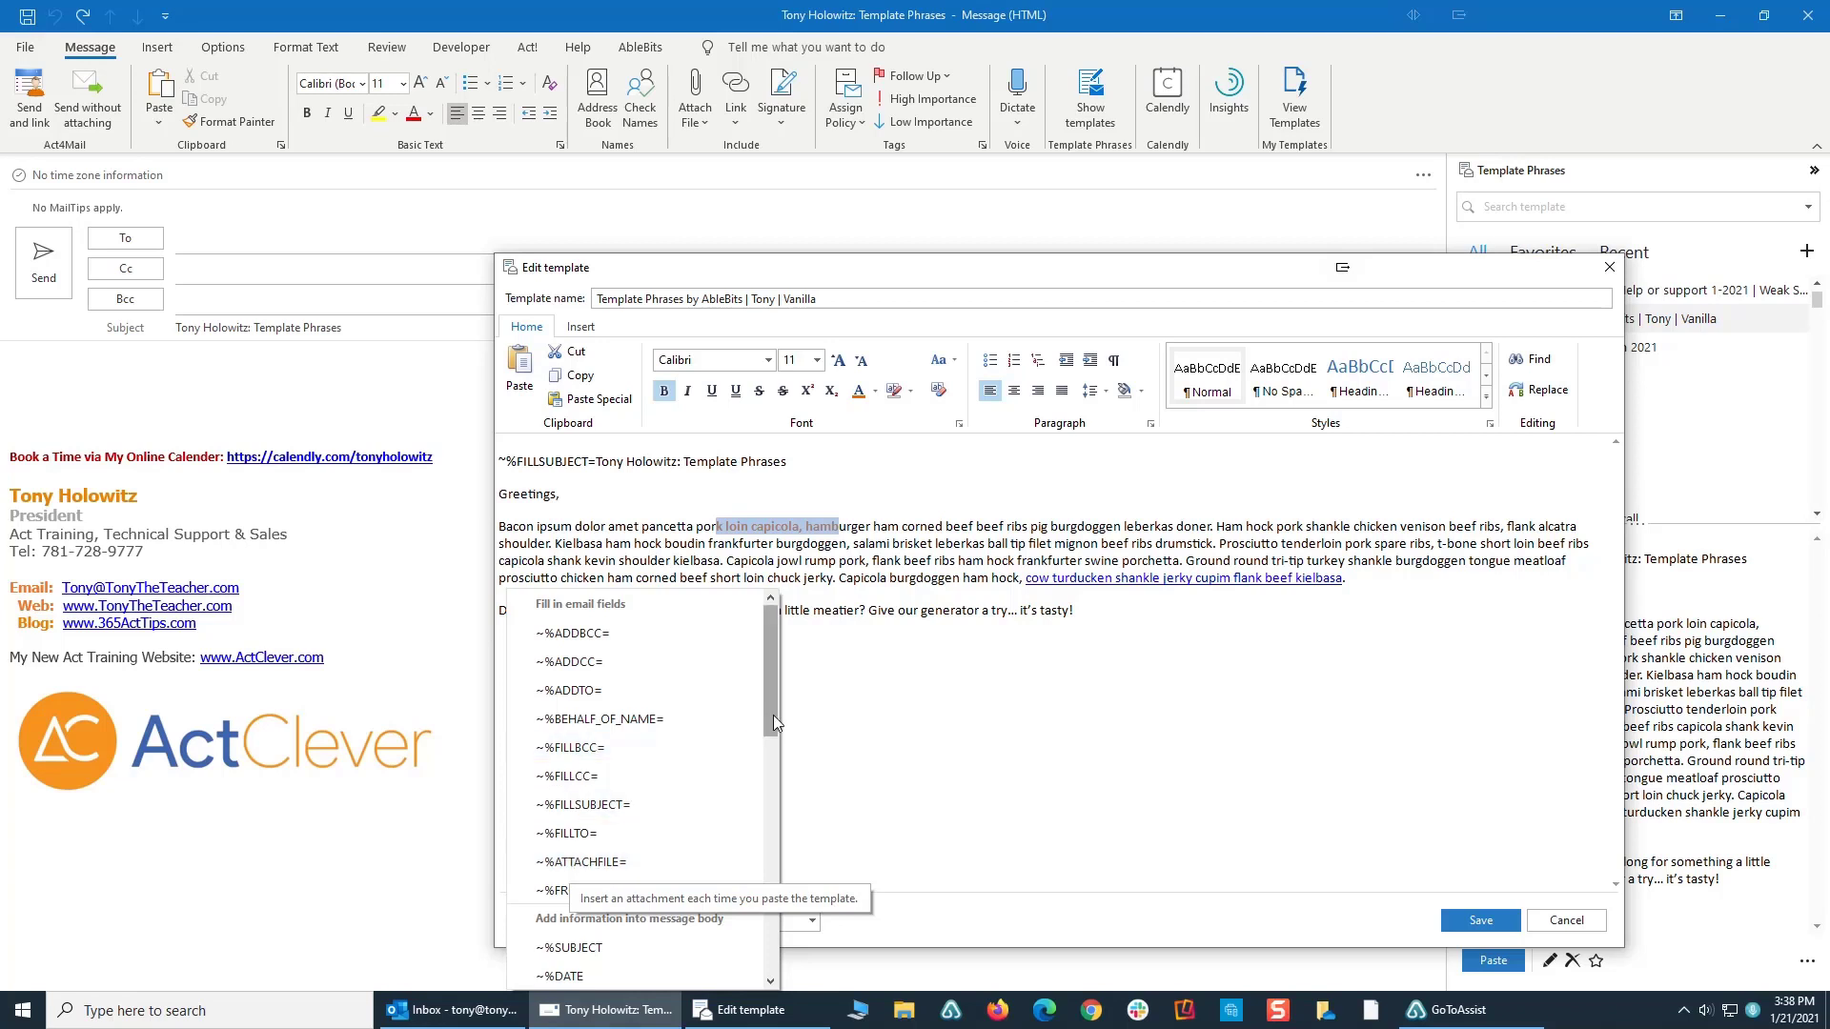
pyautogui.moveTo(774, 715); pyautogui.dragTo(753, 801)
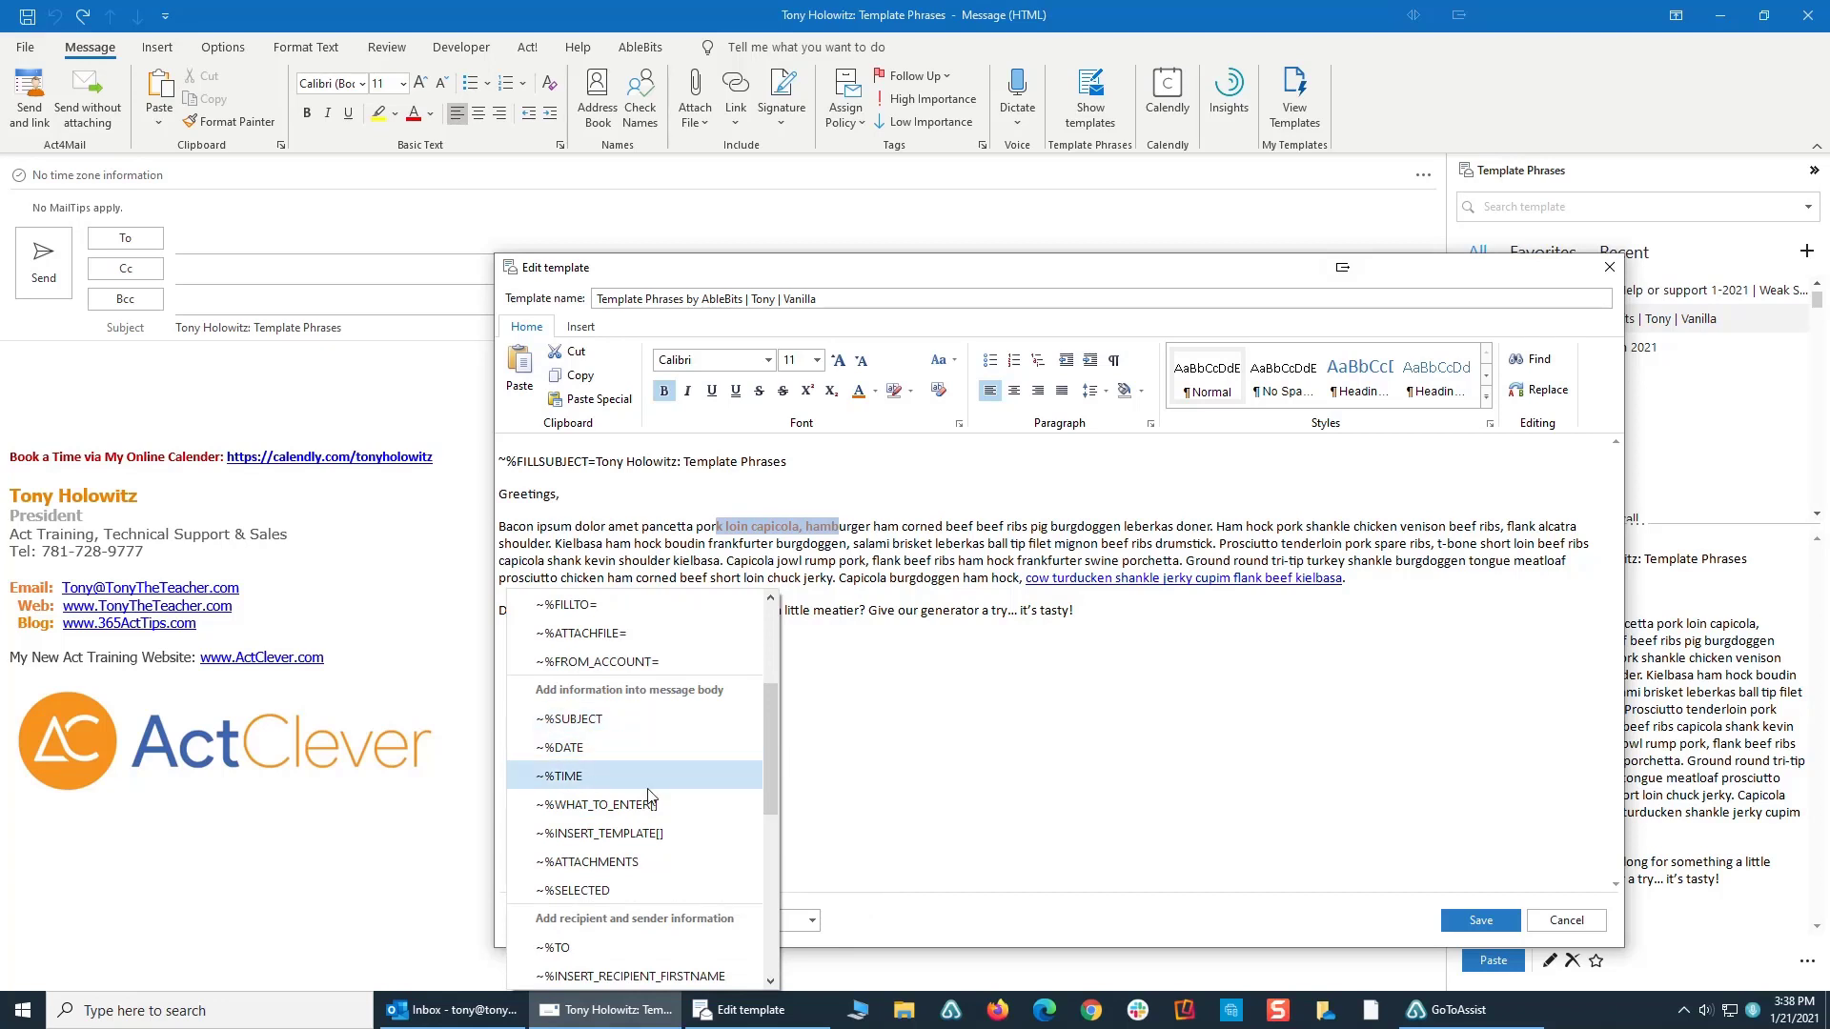
pyautogui.moveTo(763, 770); pyautogui.dragTo(762, 872)
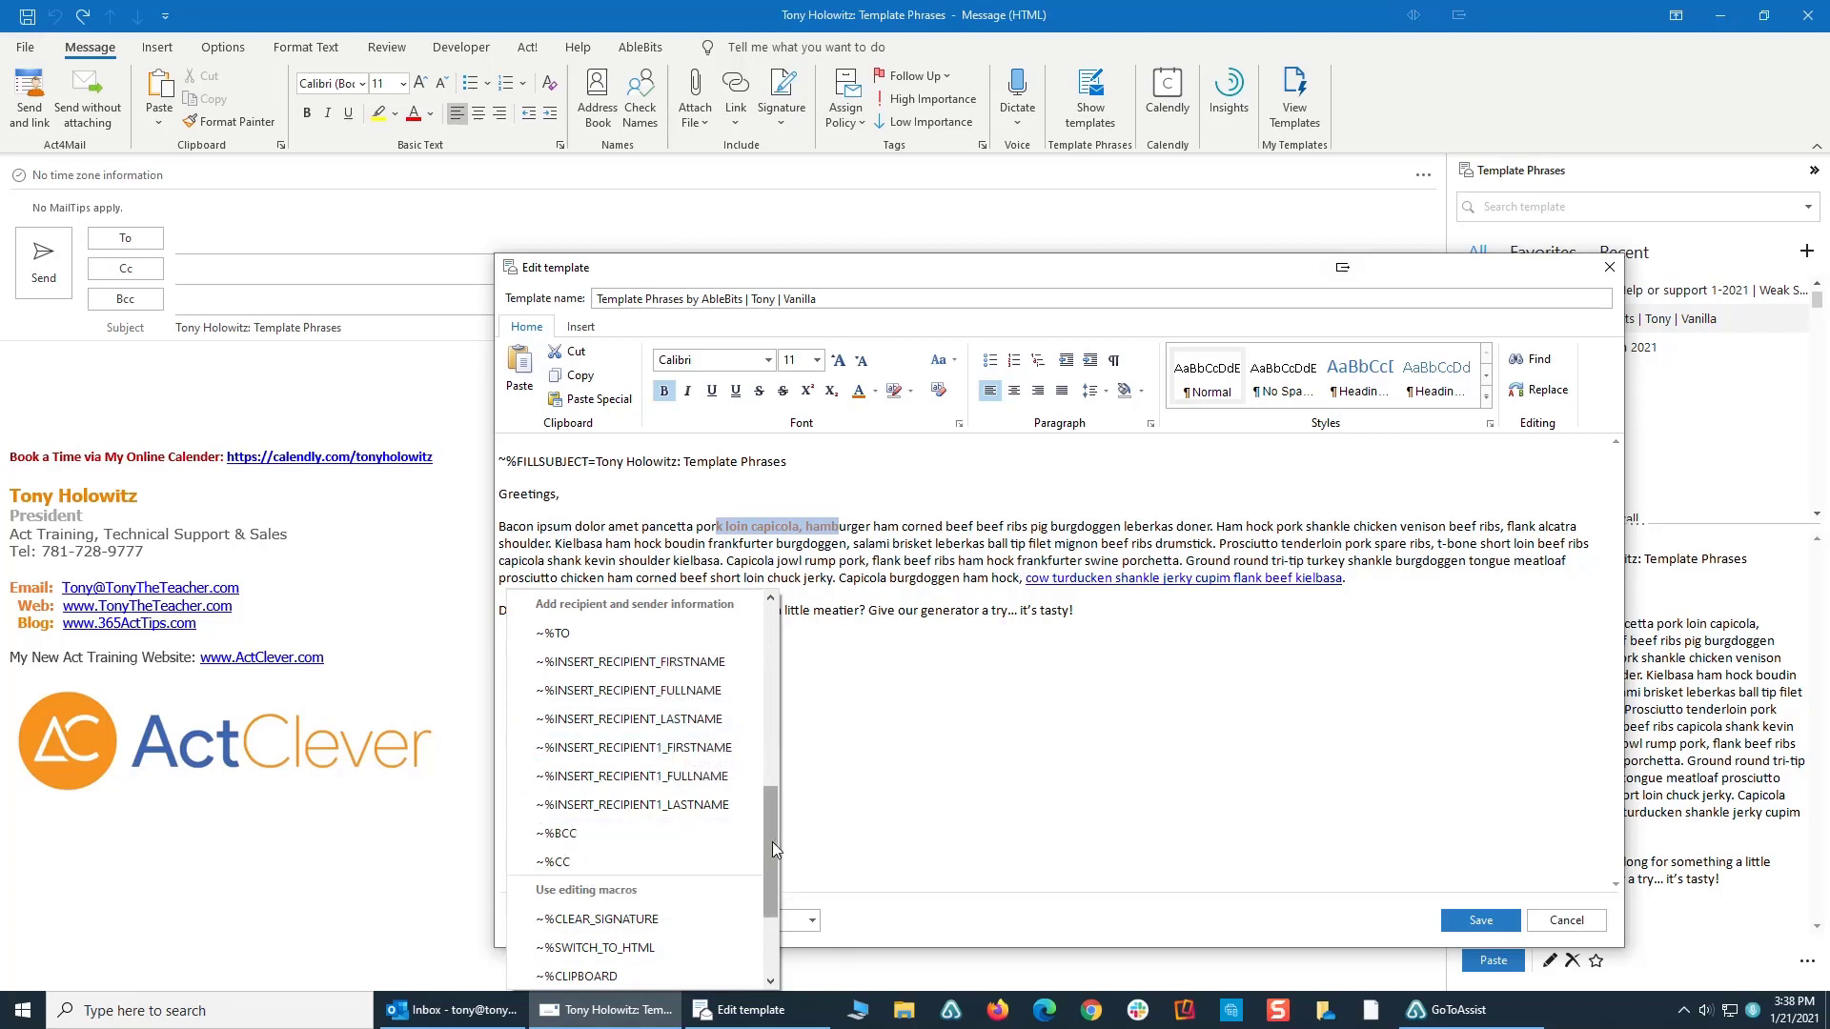
pyautogui.moveTo(772, 842); pyautogui.dragTo(765, 907)
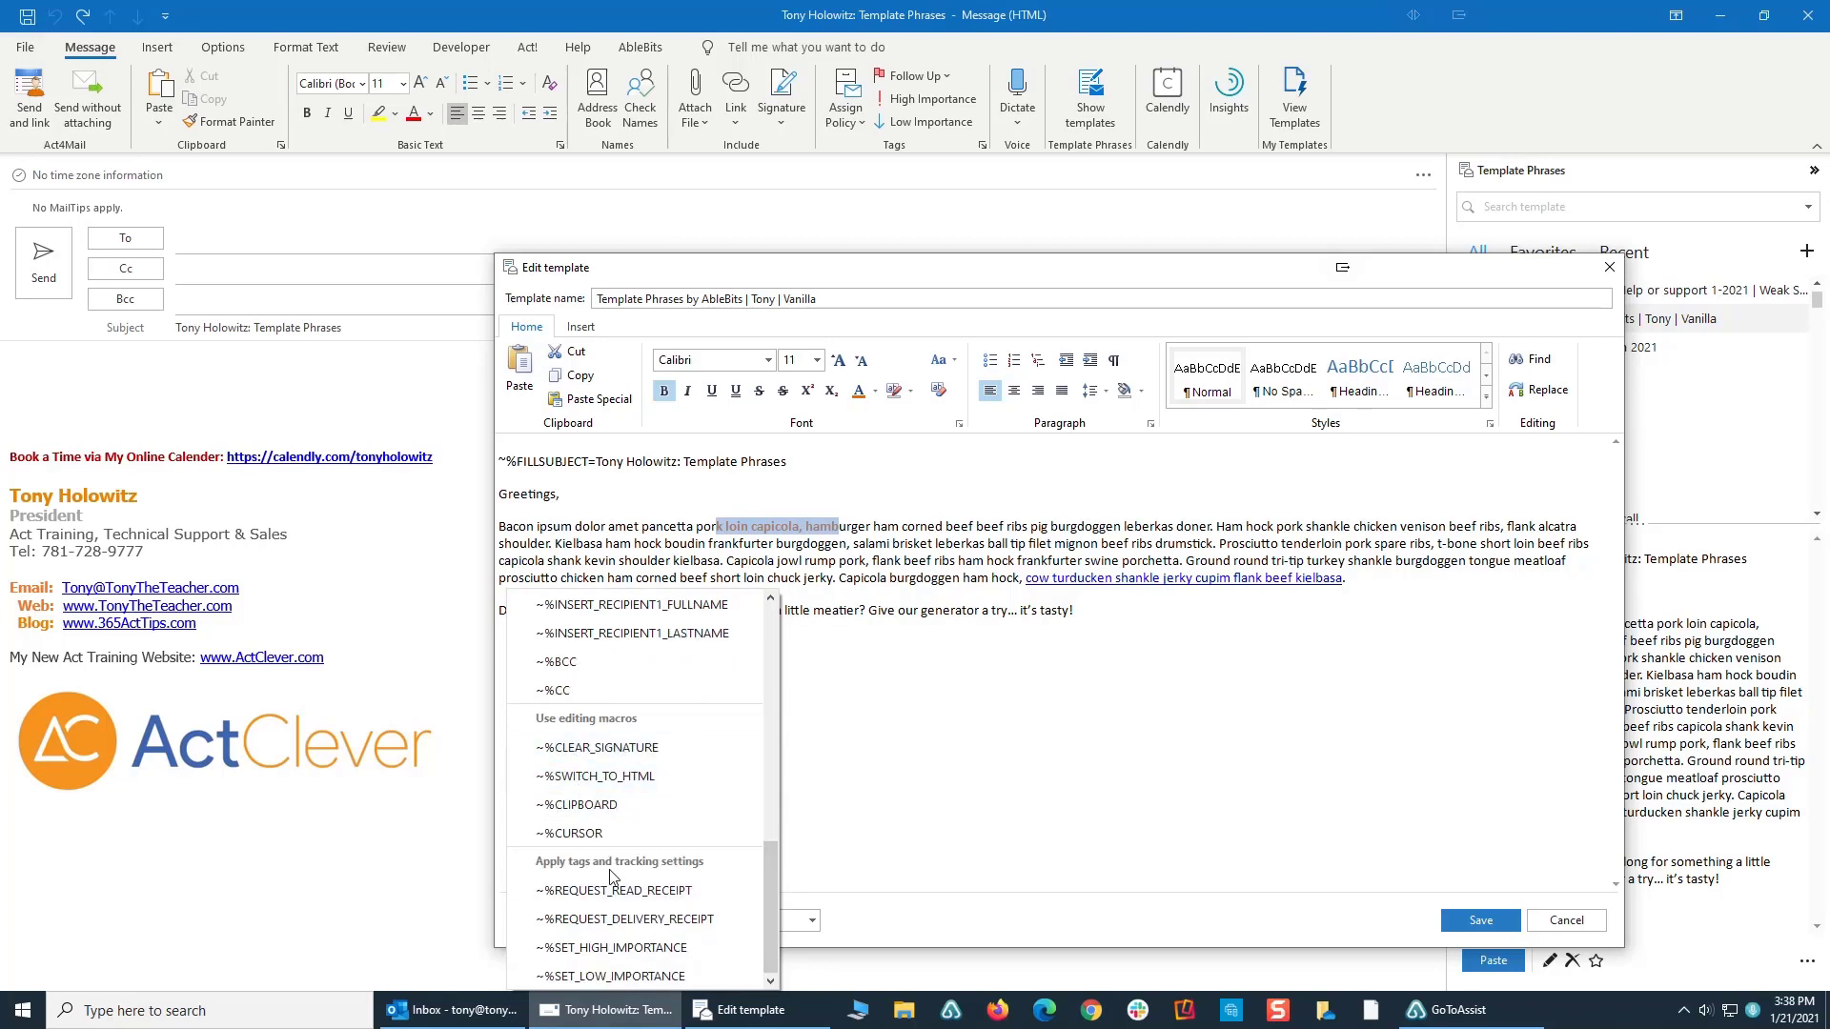
pyautogui.click(864, 785)
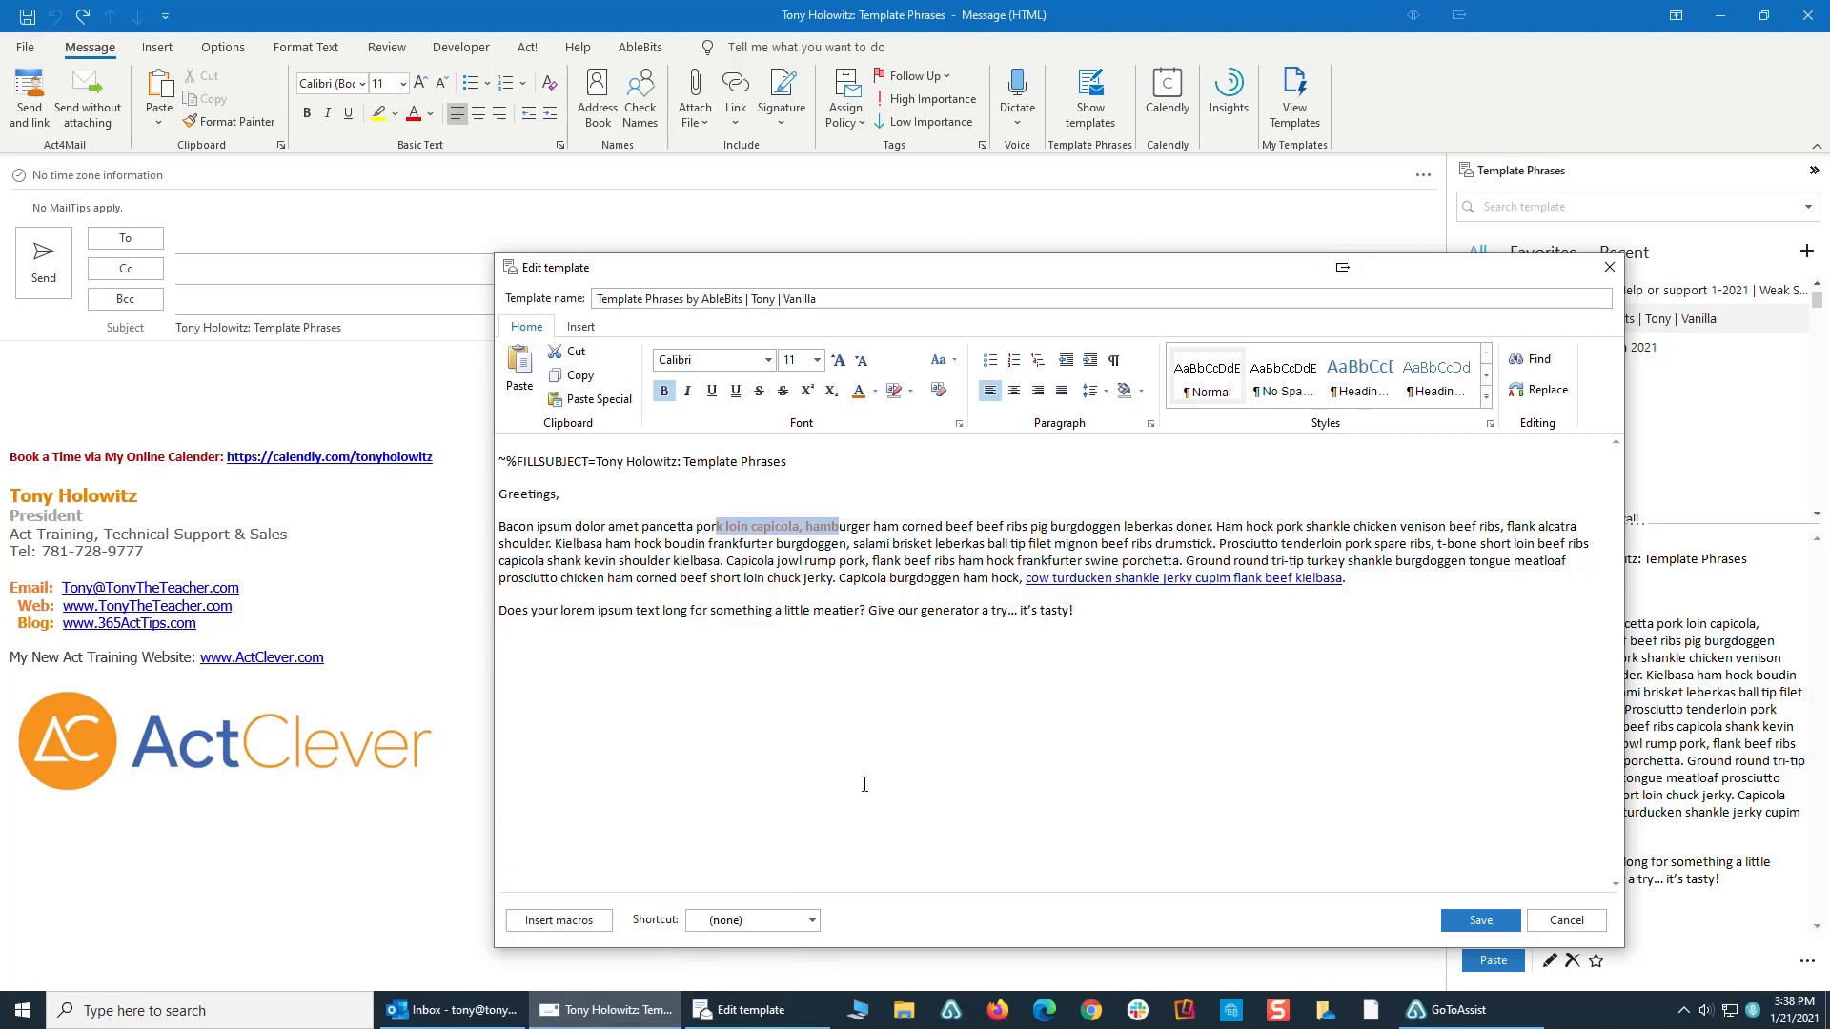
pyautogui.click(862, 784)
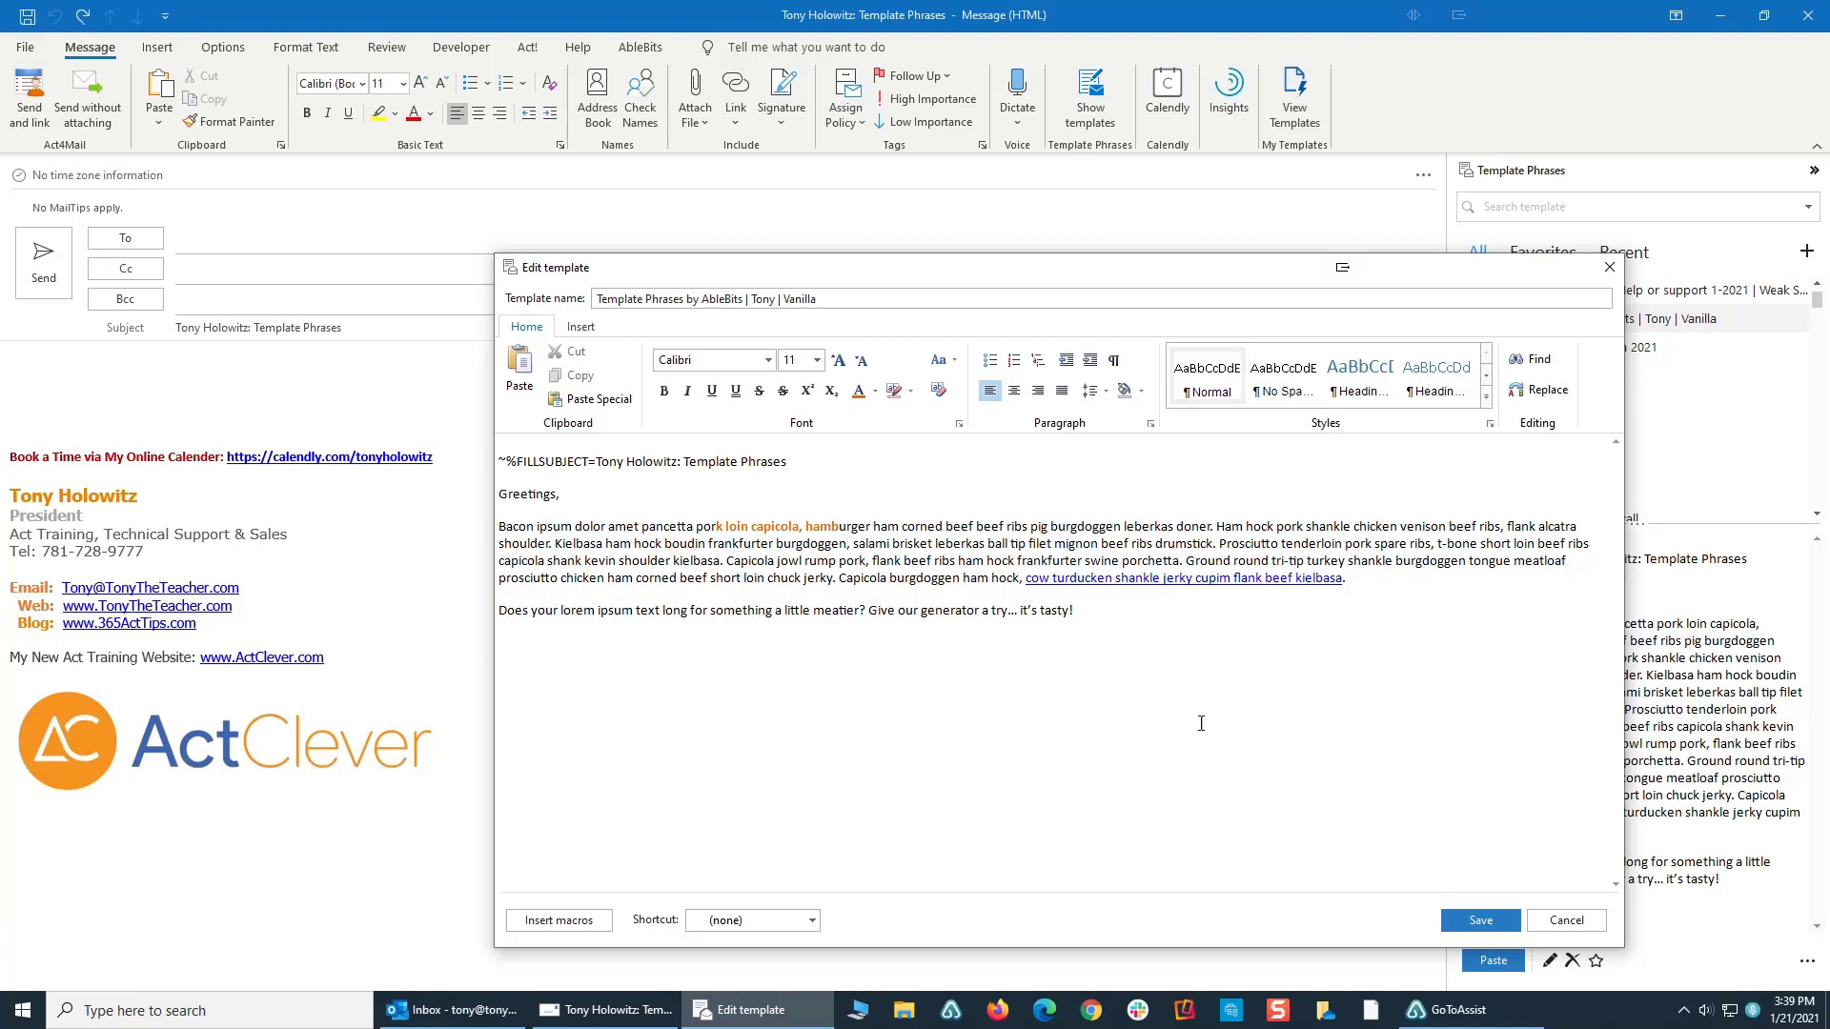
# - Save the formatted Vanilla template and insert it into the message, leaving the cursor in the main recipient field
pyautogui.click(1498, 922)
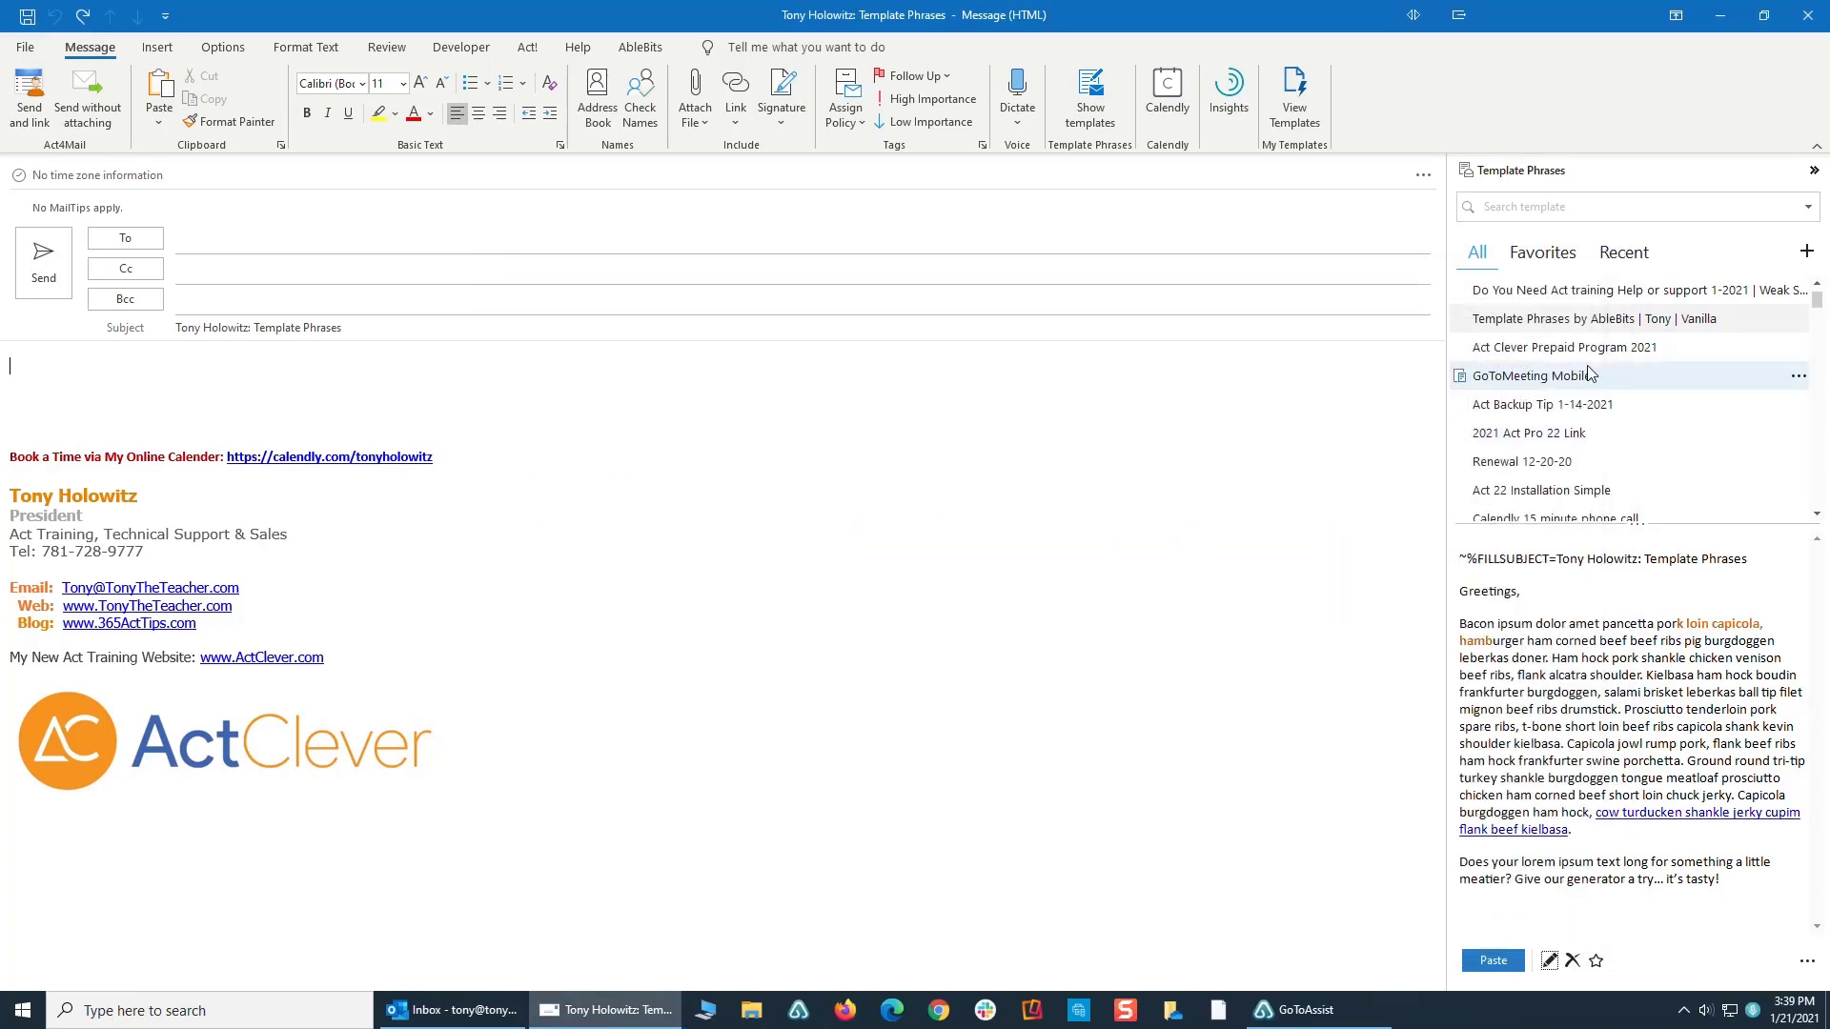
pyautogui.doubleClick(1526, 320)
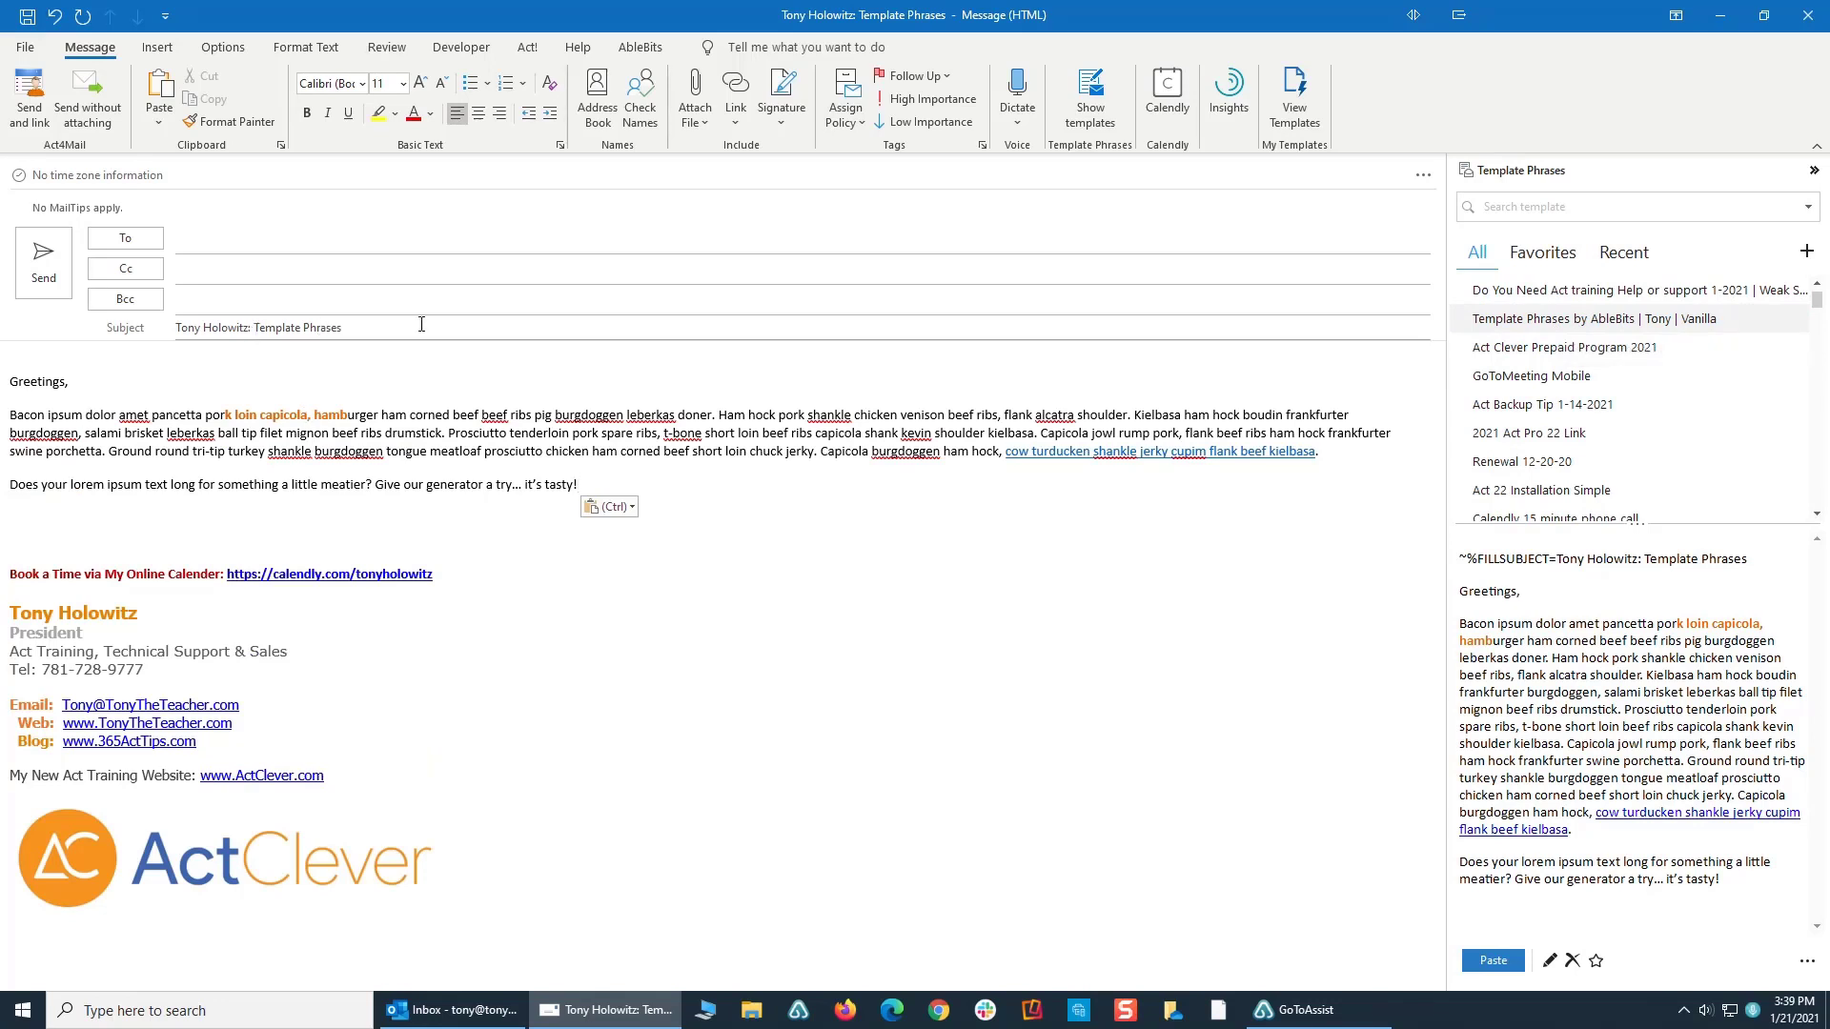
pyautogui.click(218, 252)
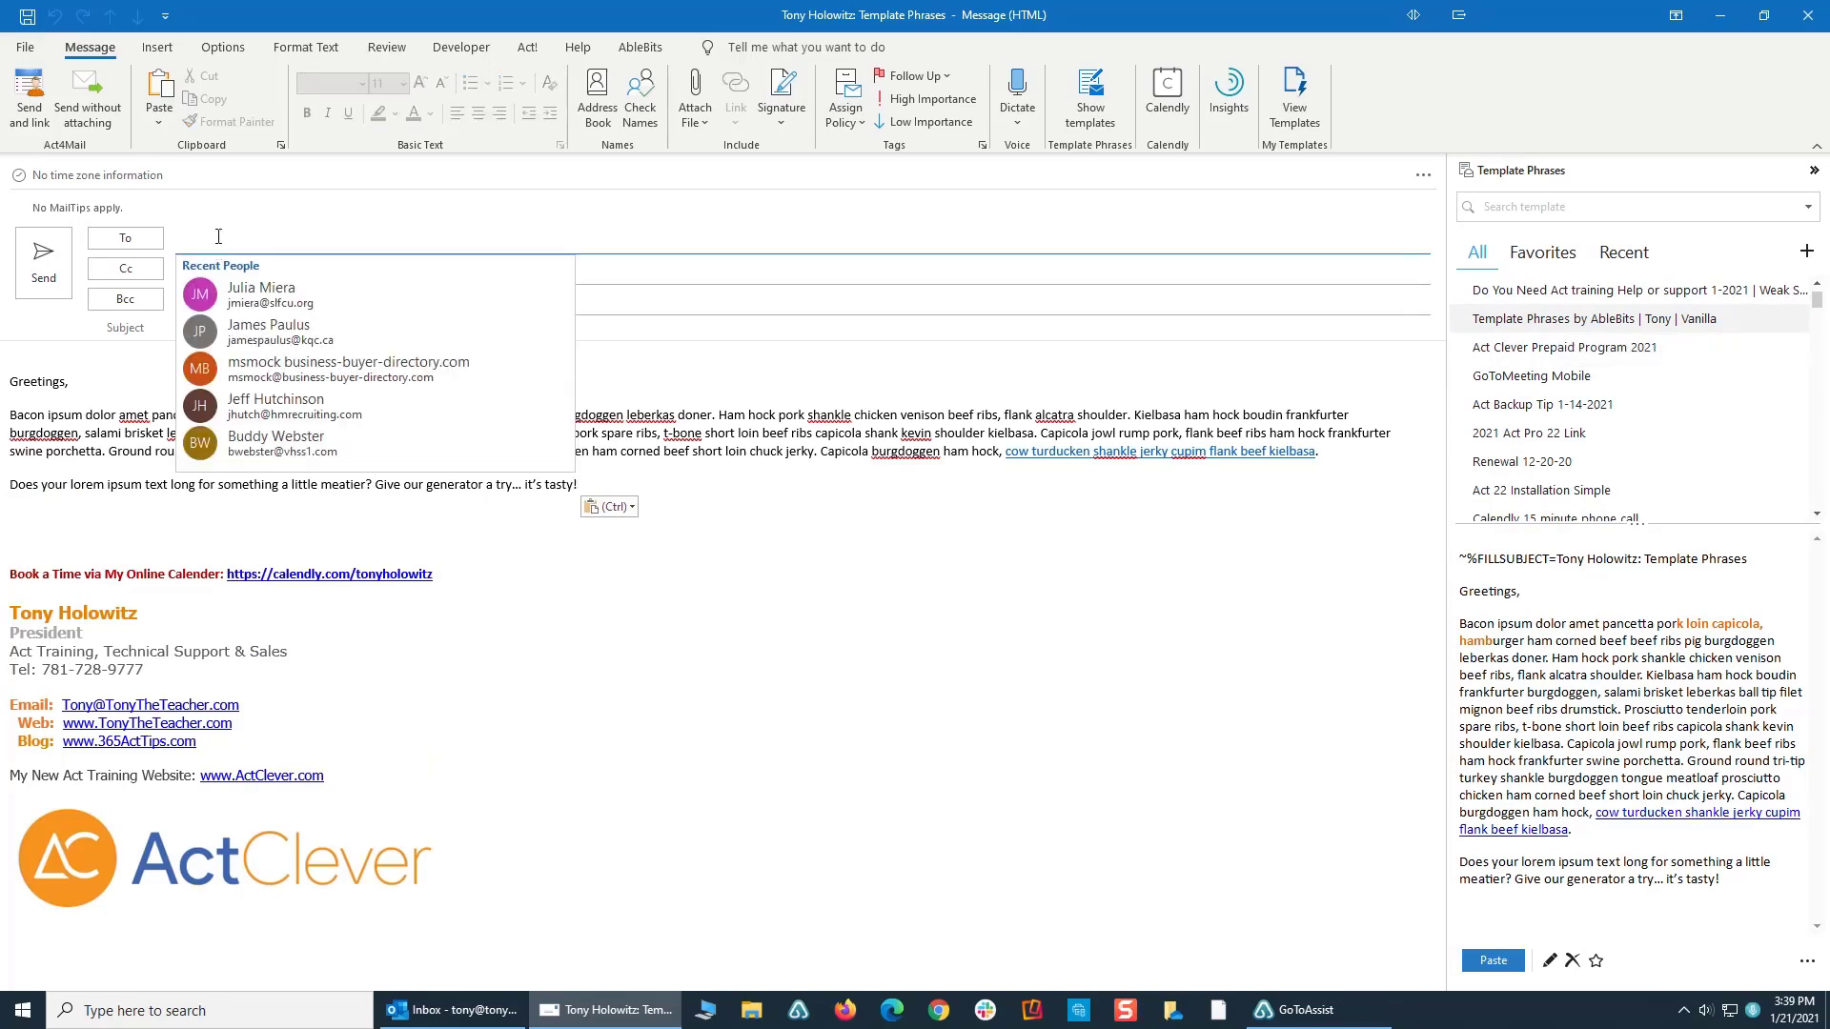